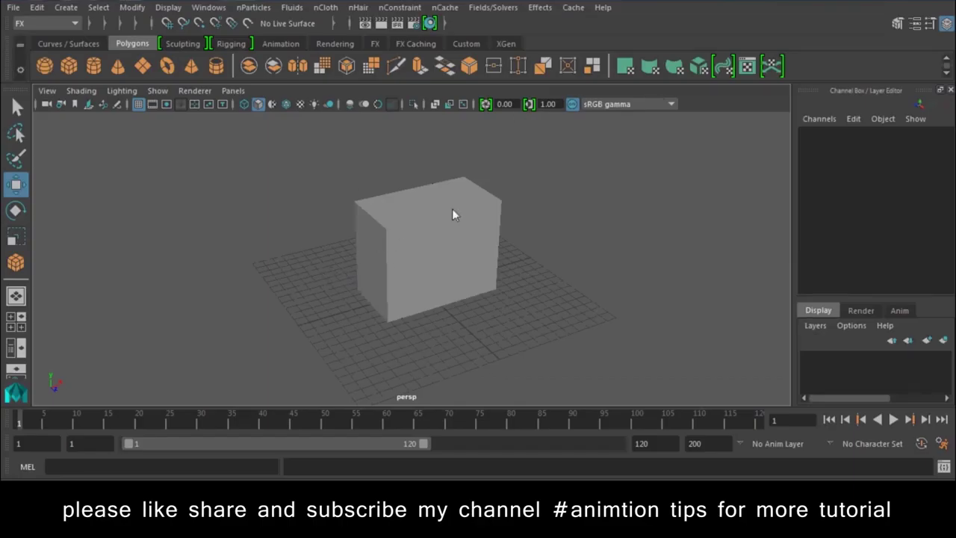
Step: Draw a large polygon plane on the grid and raise it to Translate Y 21.186
left_click(142, 66)
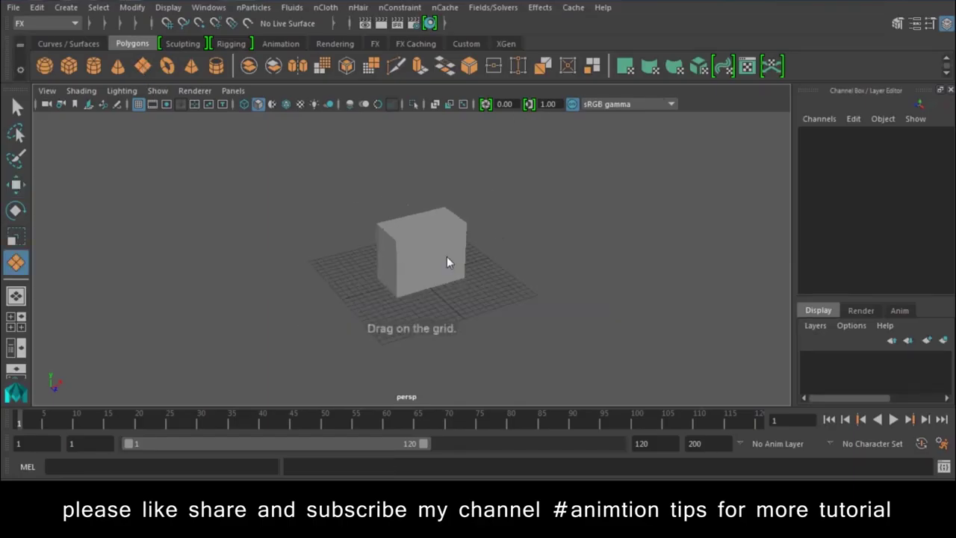
left_click_drag(218, 229, 665, 347)
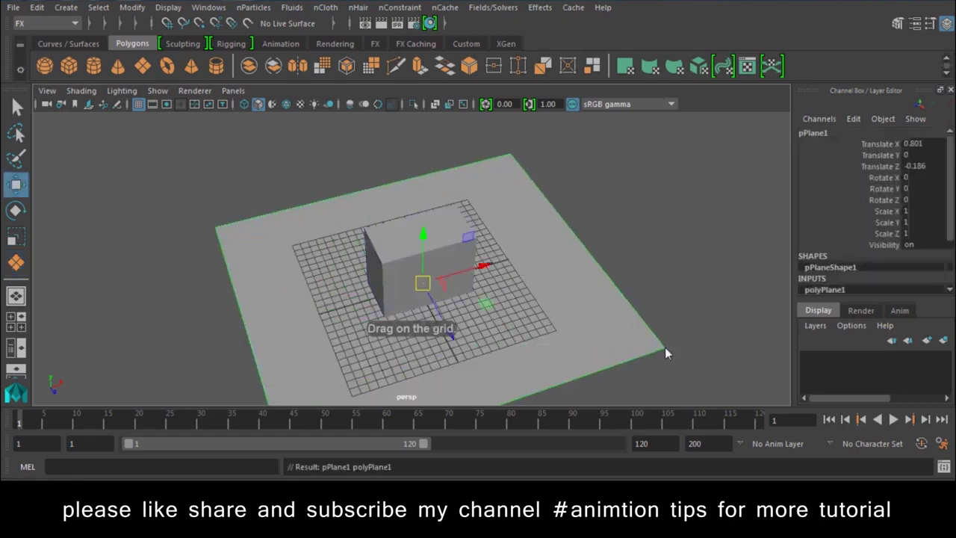
mouse_move(507, 339)
left_mouse_down("alt")
mouse_move(502, 273)
mouse_move(443, 364)
left_mouse_up("alt")
left_click_drag(395, 308, 397, 90)
left_click_drag(533, 249, 392, 250, "alt")
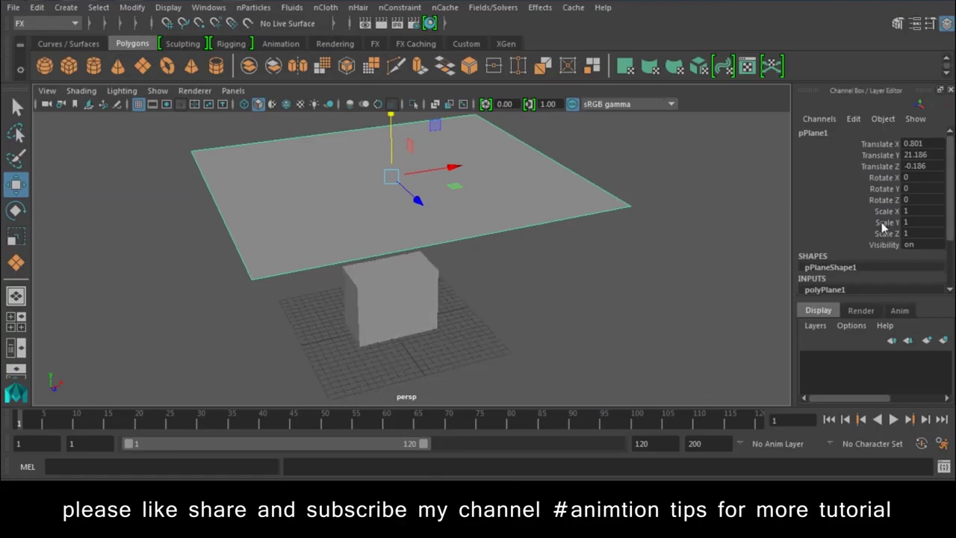
scroll(878, 223, "down", 2)
Step: Set the plane's Subdivisions Width and Height to 43 each
left_click_drag(896, 256, 896, 267)
middle_click_drag(627, 300, 763, 312)
key("w")
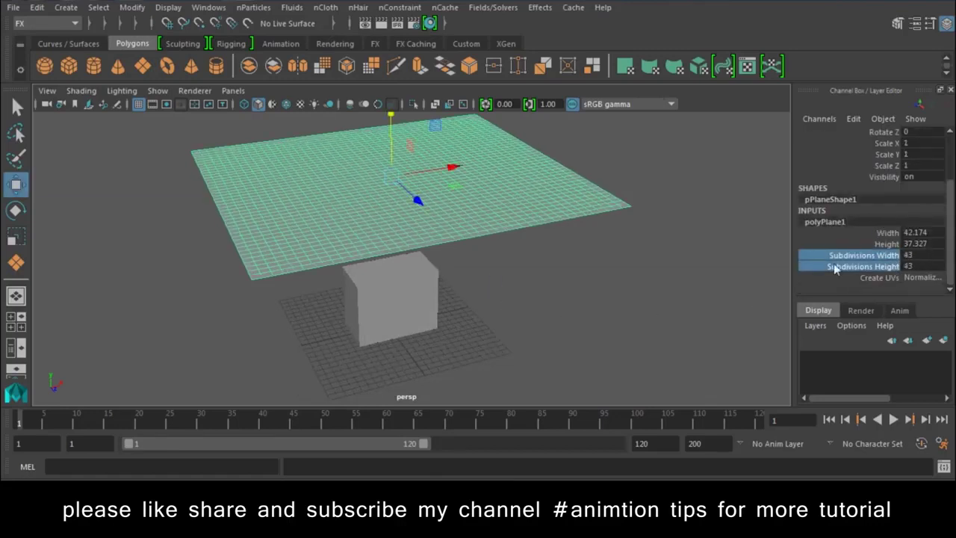
mouse_move(477, 274)
left_mouse_down("alt")
mouse_move(624, 327)
mouse_move(483, 261)
mouse_move(444, 259)
mouse_move(529, 269)
mouse_move(474, 254)
mouse_move(537, 303)
mouse_move(501, 288)
left_mouse_up("alt")
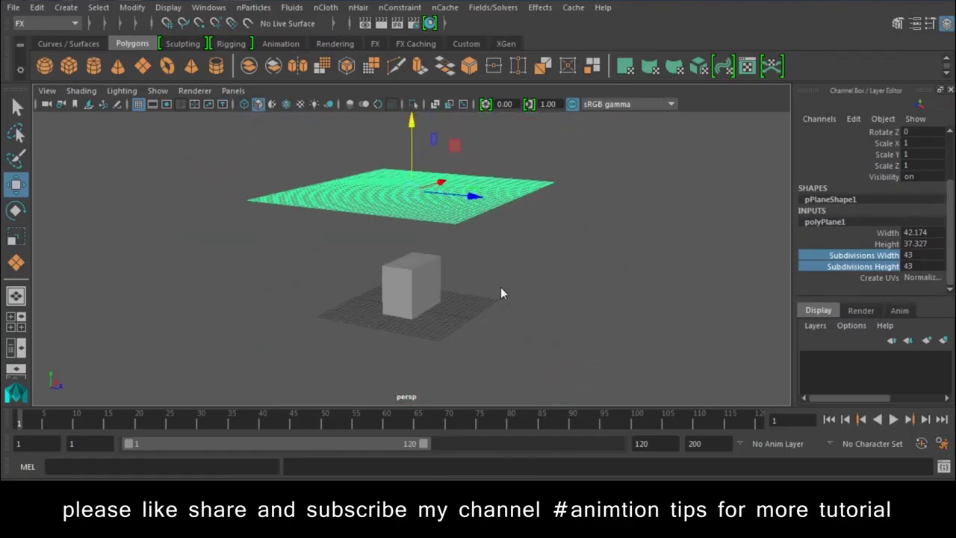
Step: Keep the FX menu set active and tear off the nCloth menu into a floating window at the right
left_click(34, 23)
left_click(18, 80)
left_click(340, 11)
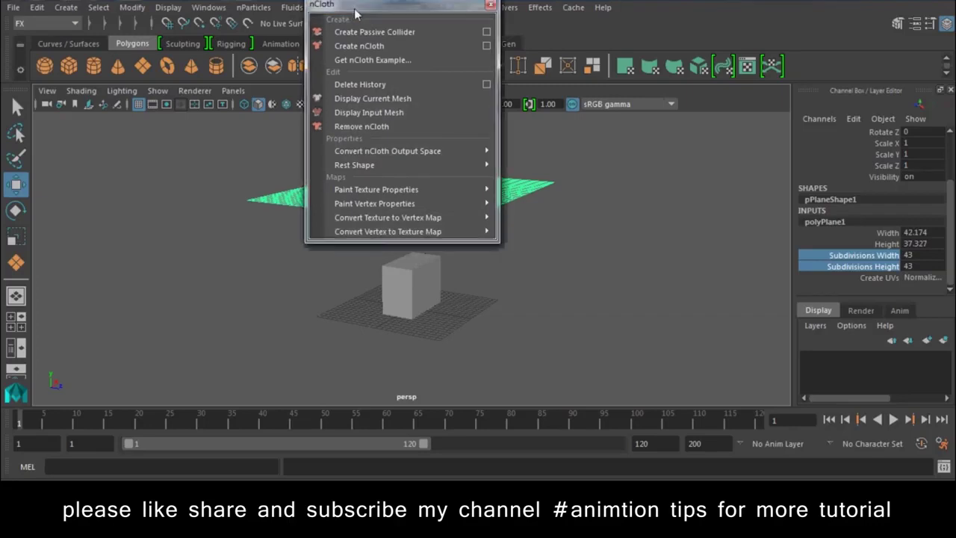
left_click(349, 19)
left_click_drag(728, 127, 795, 60)
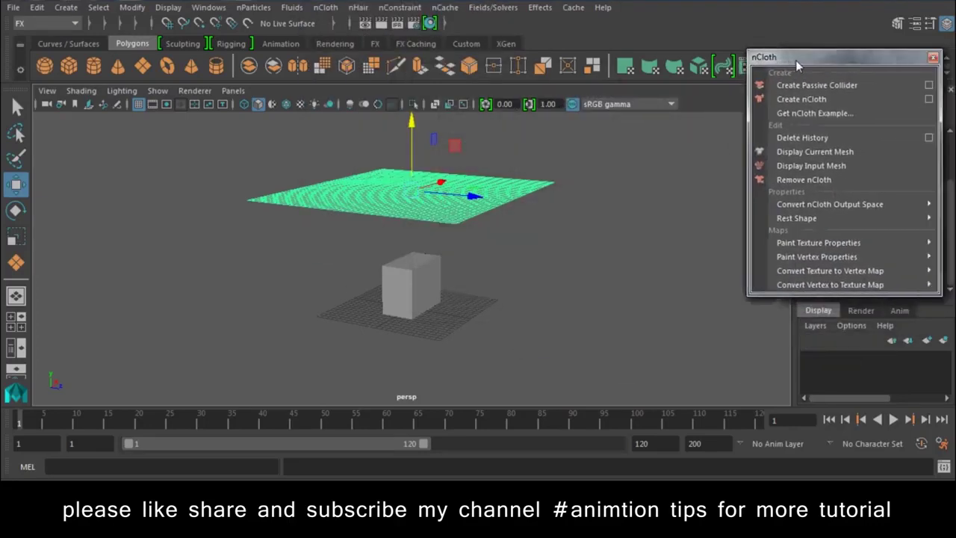
Step: Delete the plane's construction history and convert it to nCloth
left_click(847, 137)
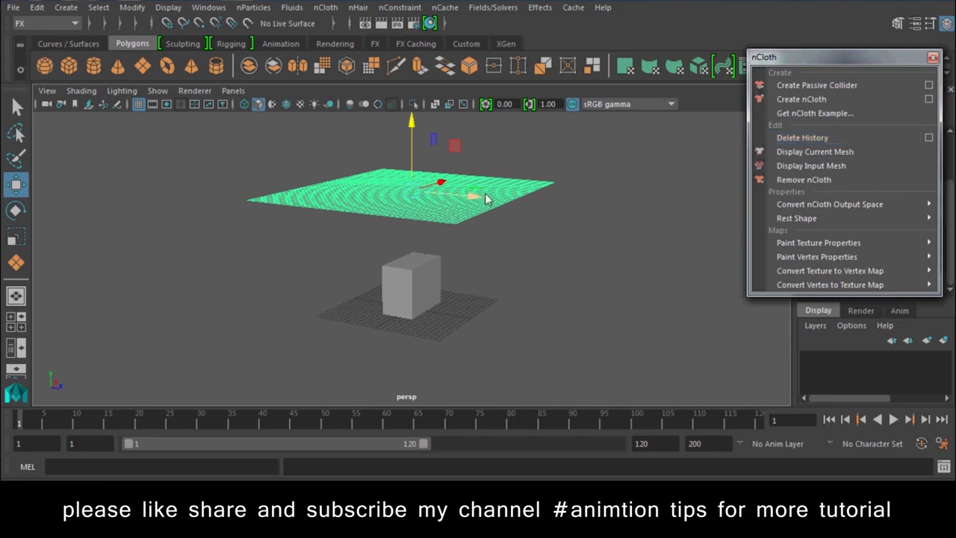
left_click_drag(589, 164, 382, 219)
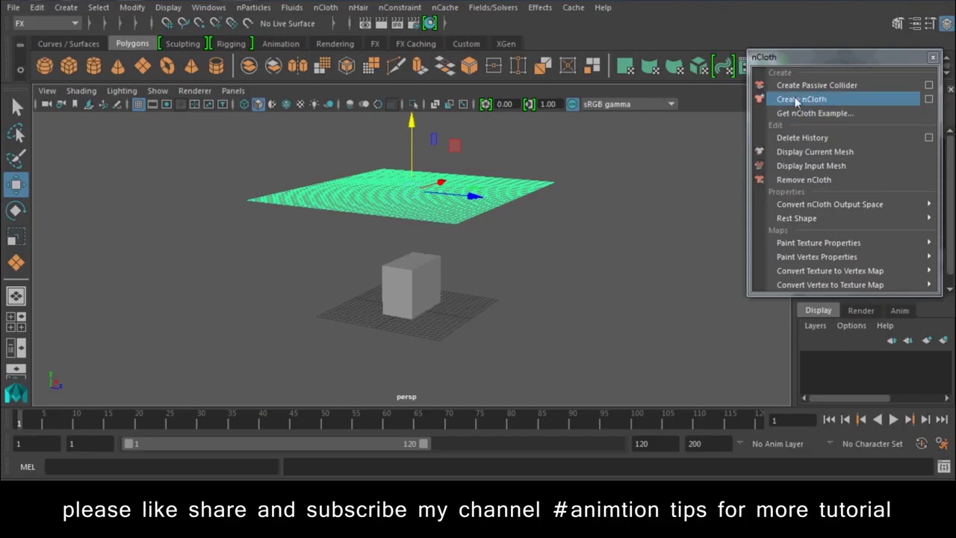
left_click(866, 101)
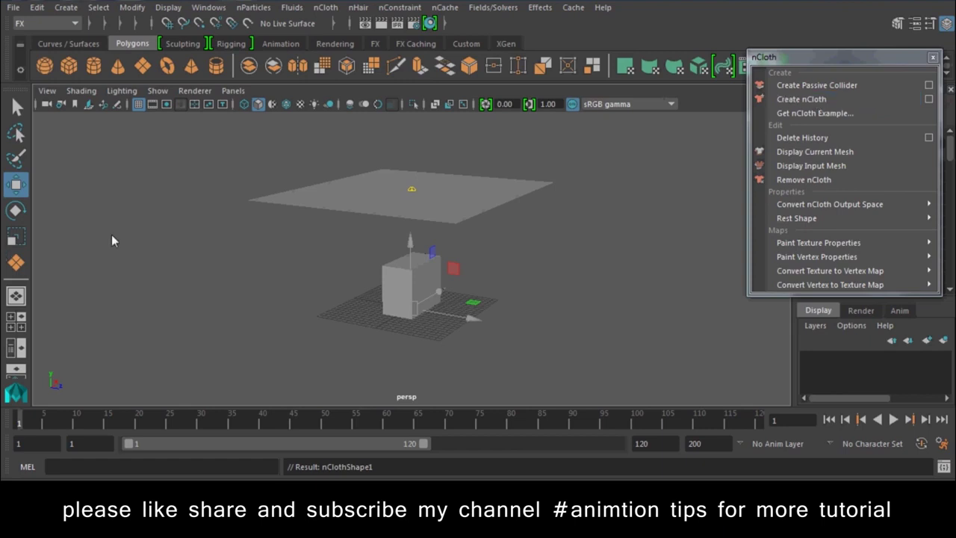
Step: Set Max Playback Speed to Real-time [24 fps], keeping every-frame playback, and save the preferences
left_click(157, 230)
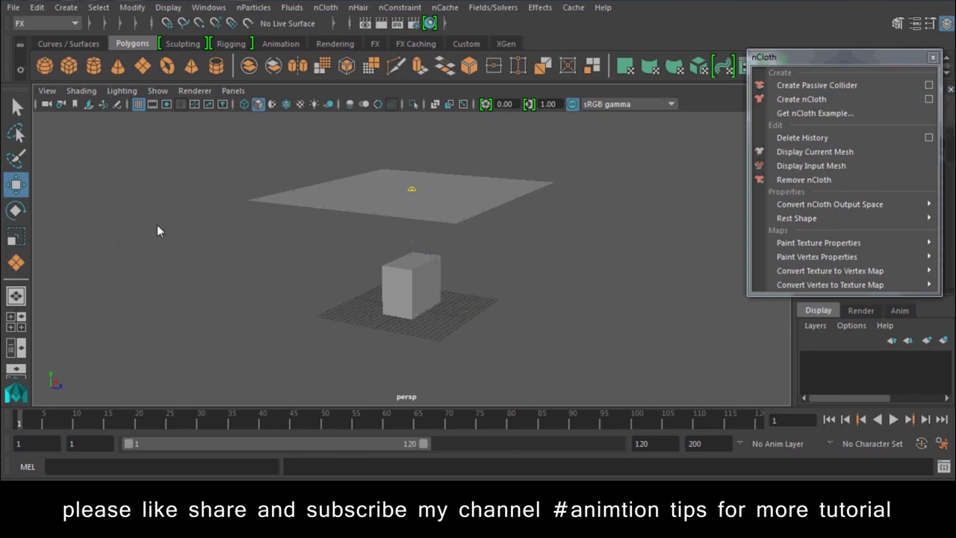
left_click(942, 444)
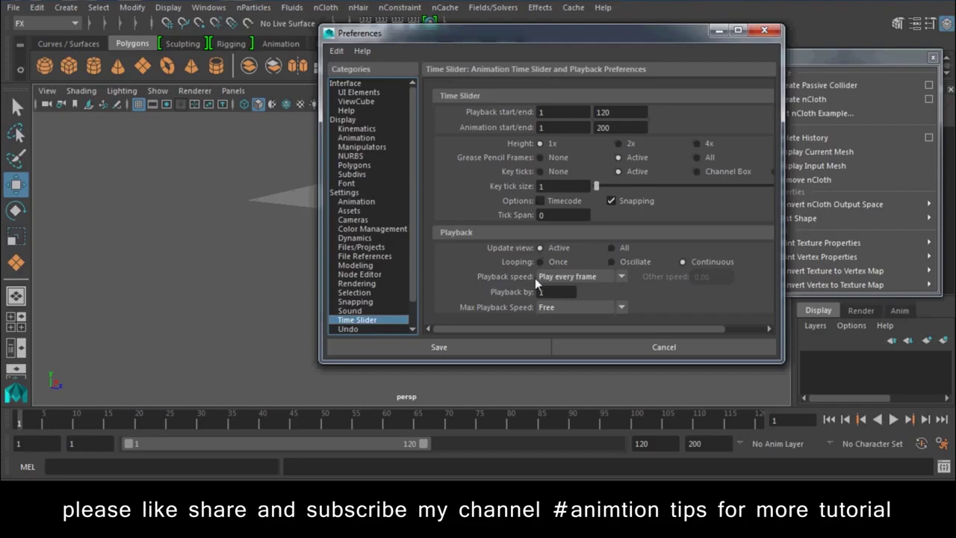
left_click(586, 278)
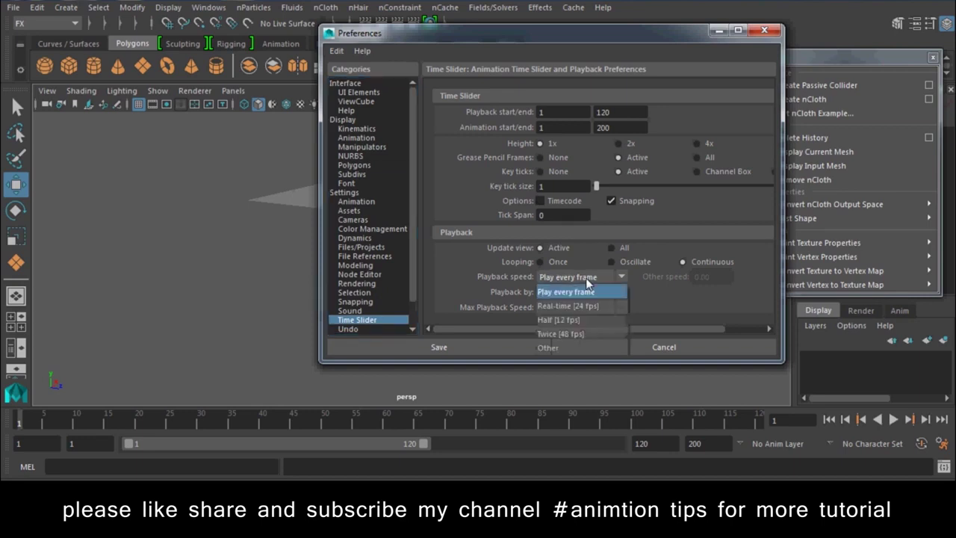
left_click(569, 291)
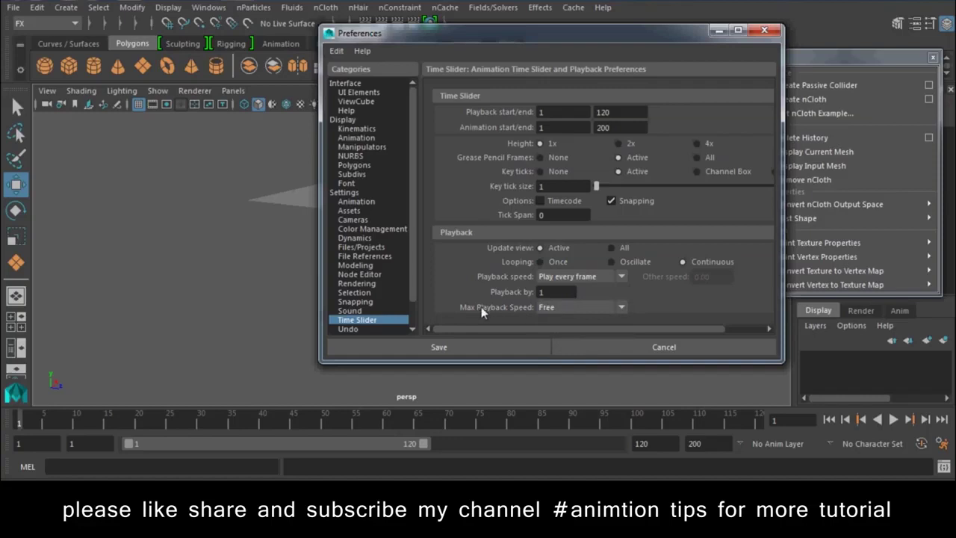
left_click(558, 307)
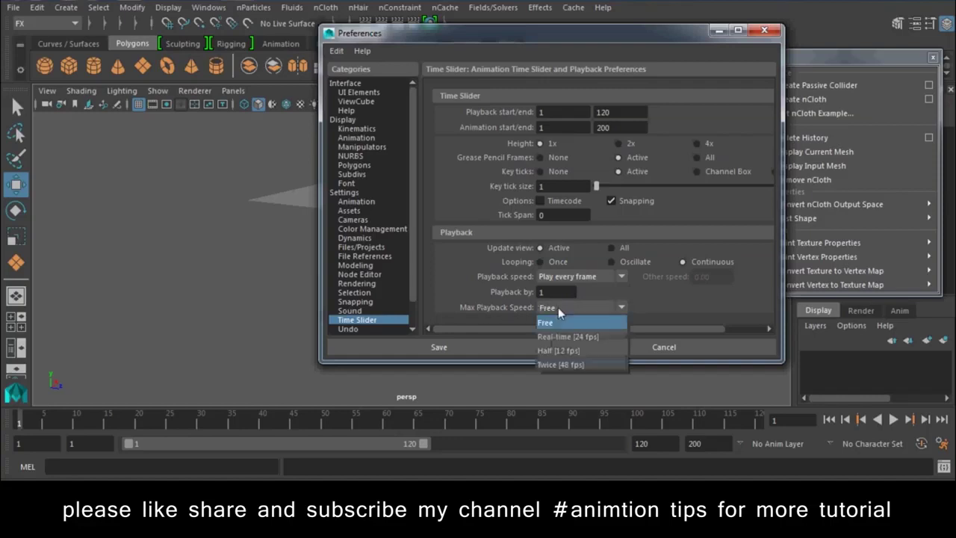
left_click(592, 336)
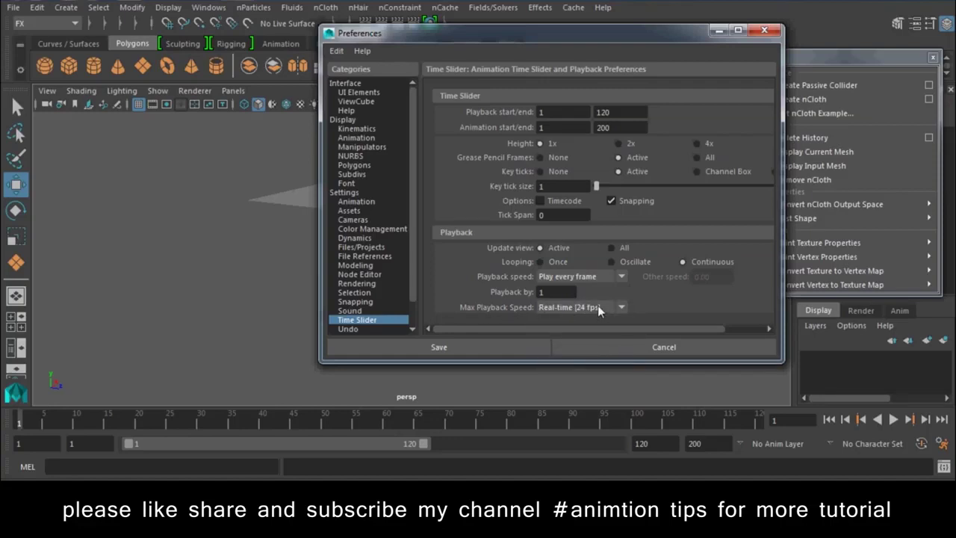
left_click(475, 348)
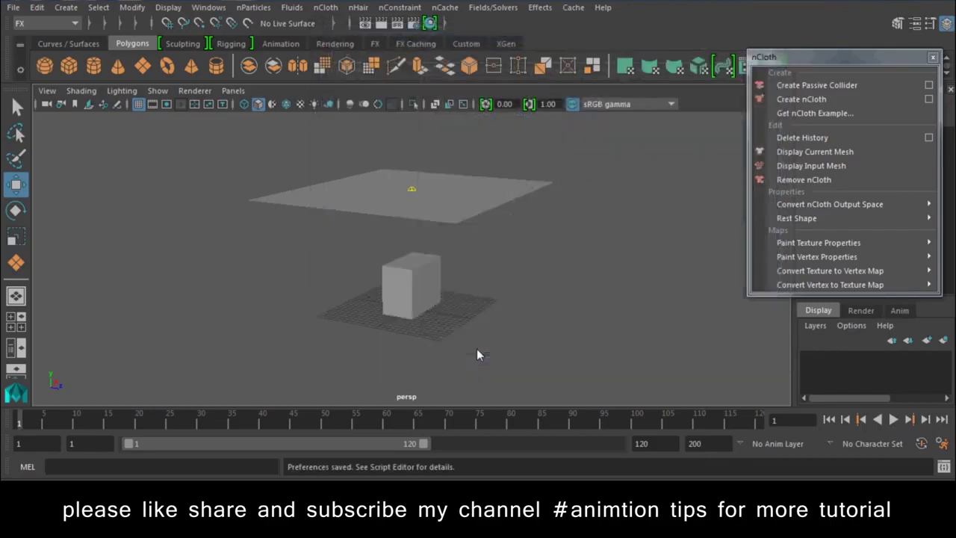
left_click(895, 420)
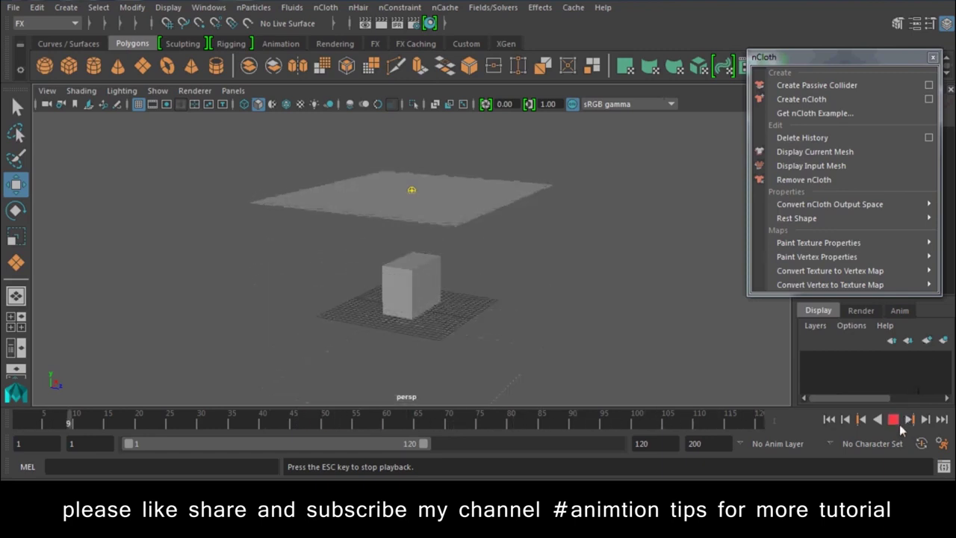
left_click(892, 420)
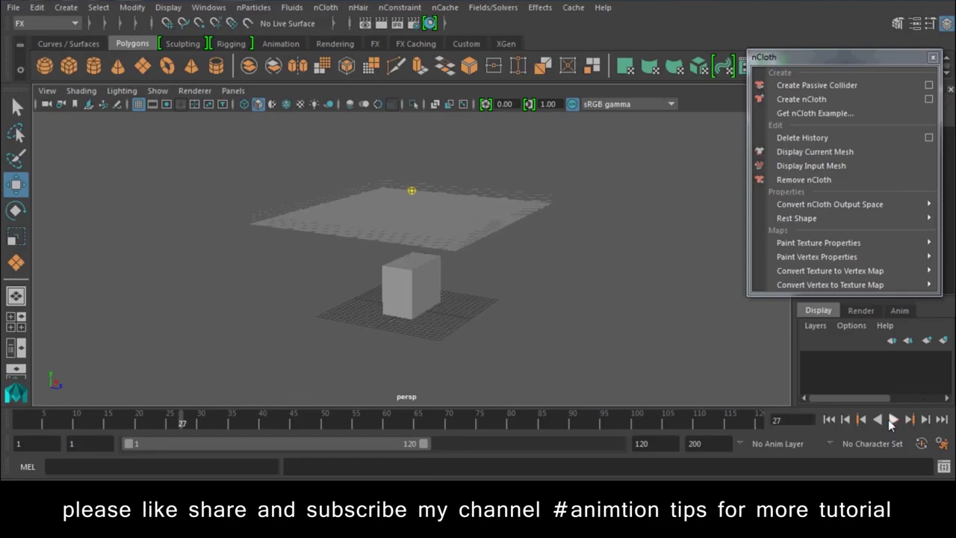
left_click(829, 419)
left_click(509, 201)
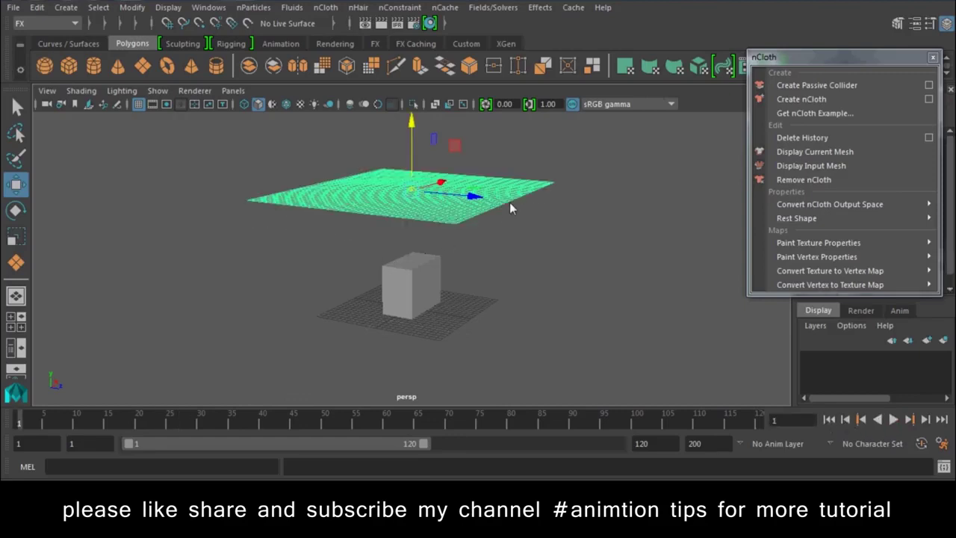
left_click(430, 298)
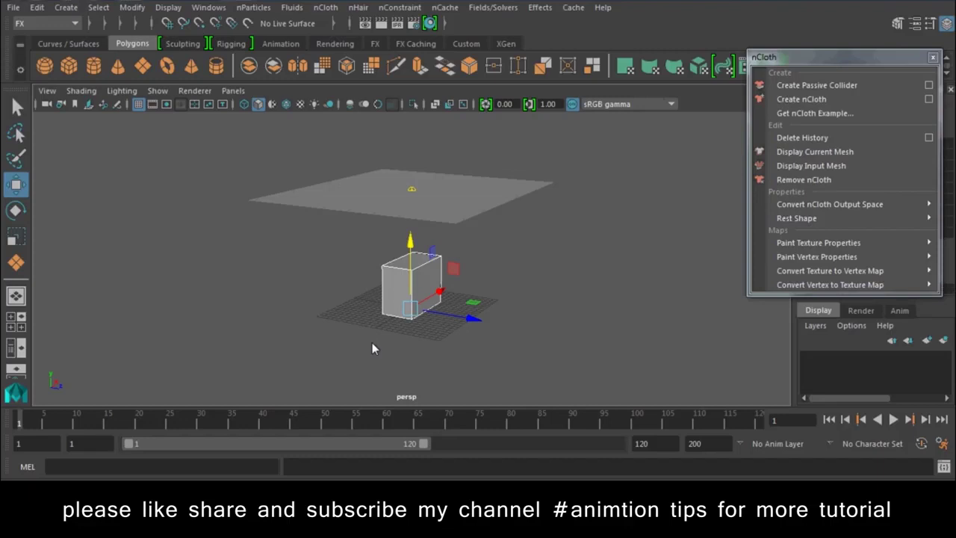
left_click(452, 283)
left_click(422, 295)
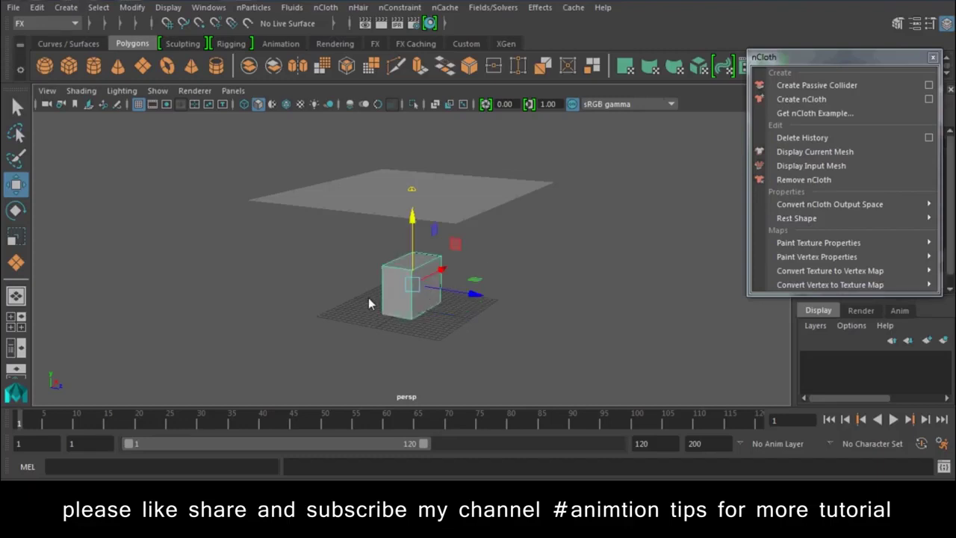
left_click(929, 86)
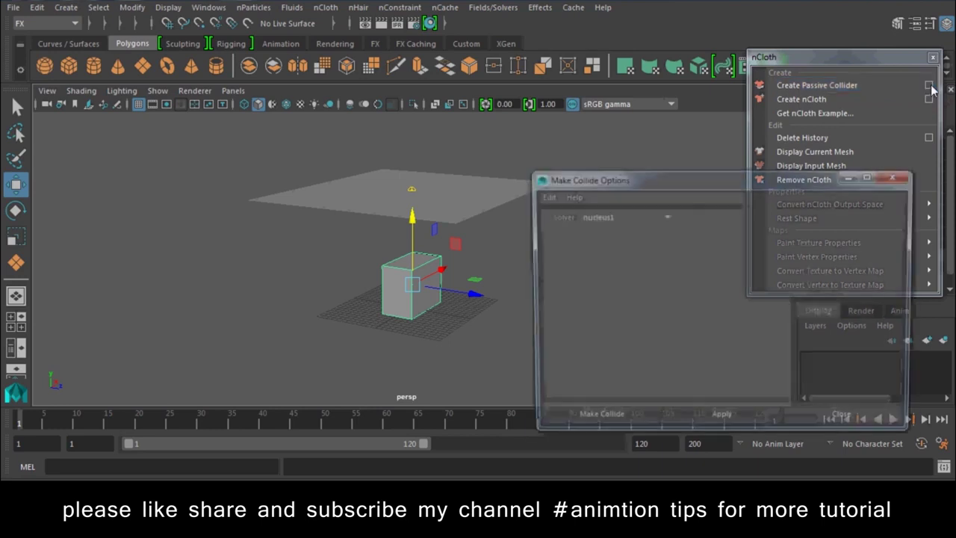
left_click(626, 216)
left_click(601, 232)
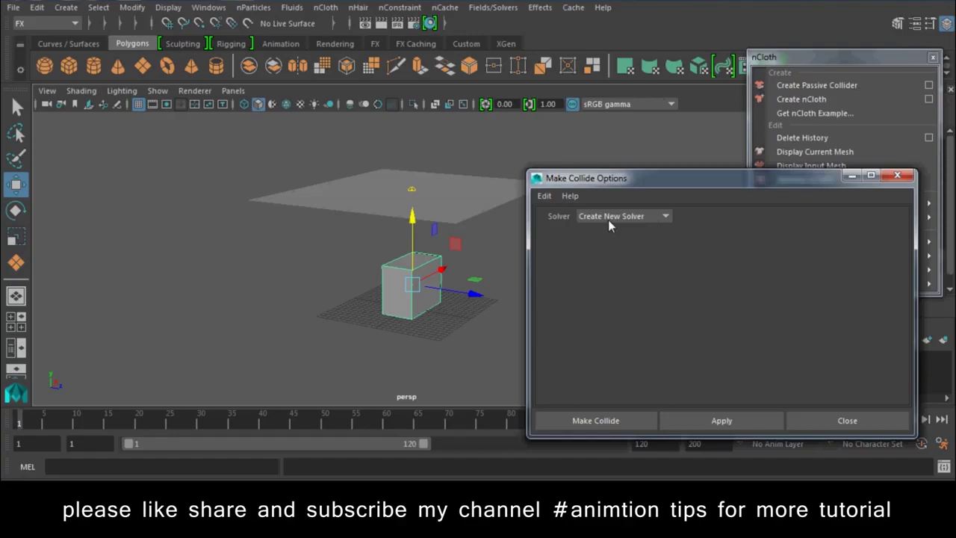
left_click(897, 175)
left_click(553, 207)
left_click(801, 98)
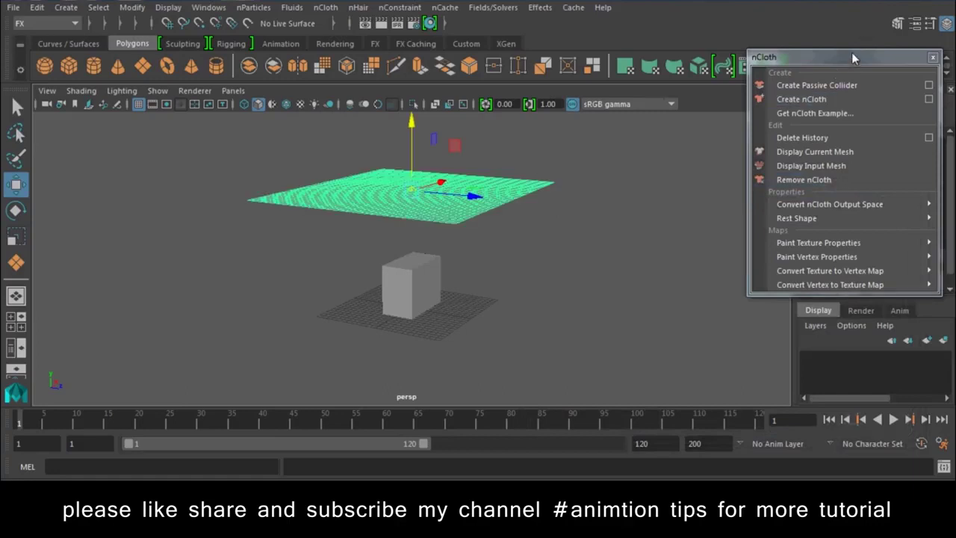
Step: Show nucleus1 attributes in the Attribute Editor and open Create Passive Collider options for the cube
left_click_drag(852, 54, 836, 338)
left_click(933, 25)
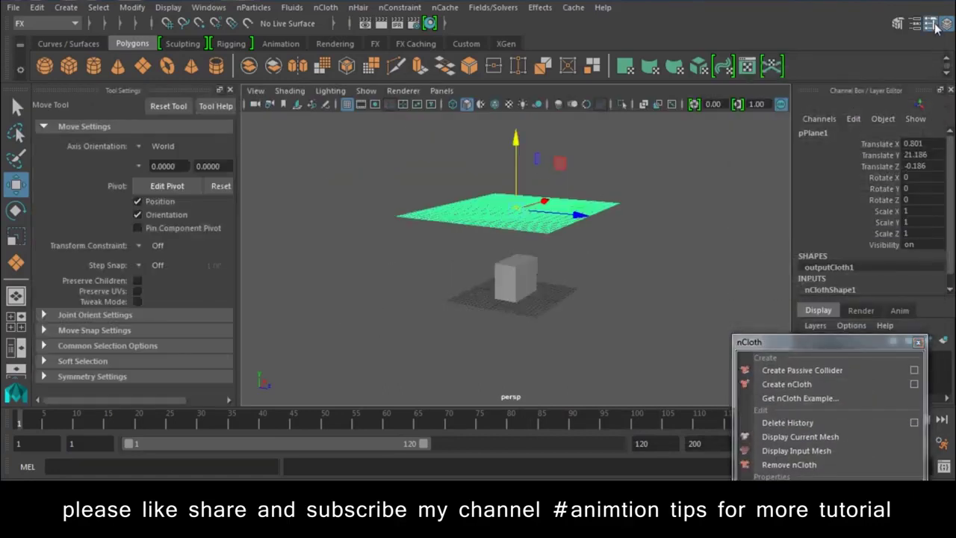
left_click(933, 24)
left_click(915, 26)
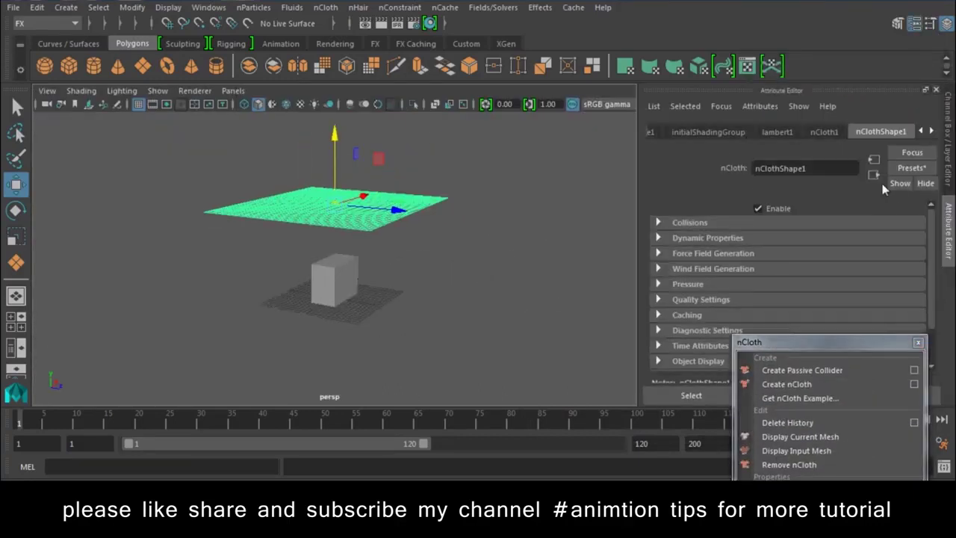
left_click(926, 130)
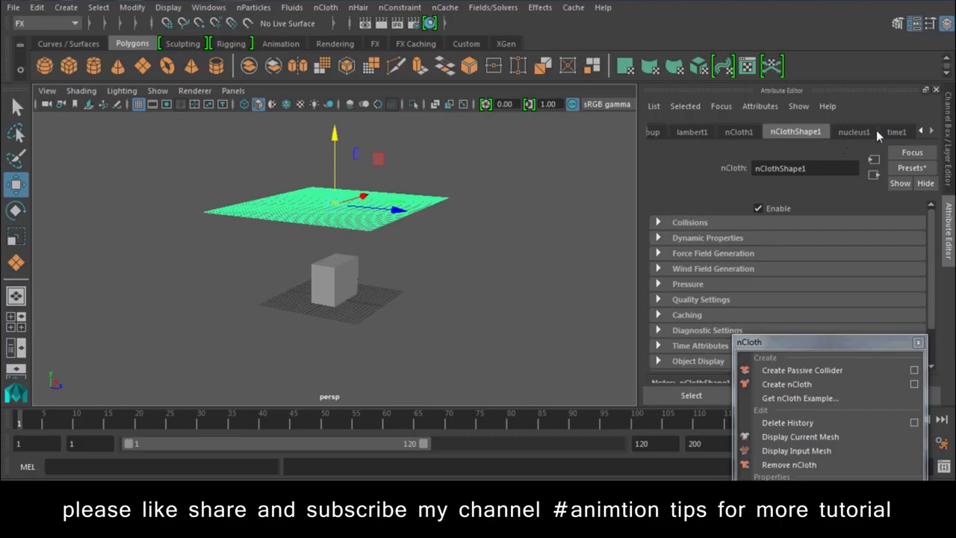
left_click(334, 280)
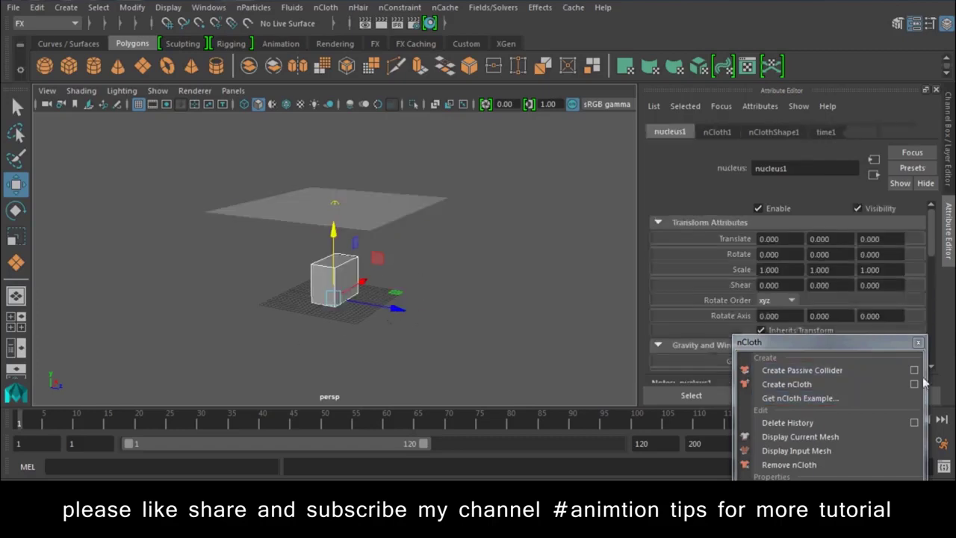
left_click(916, 371)
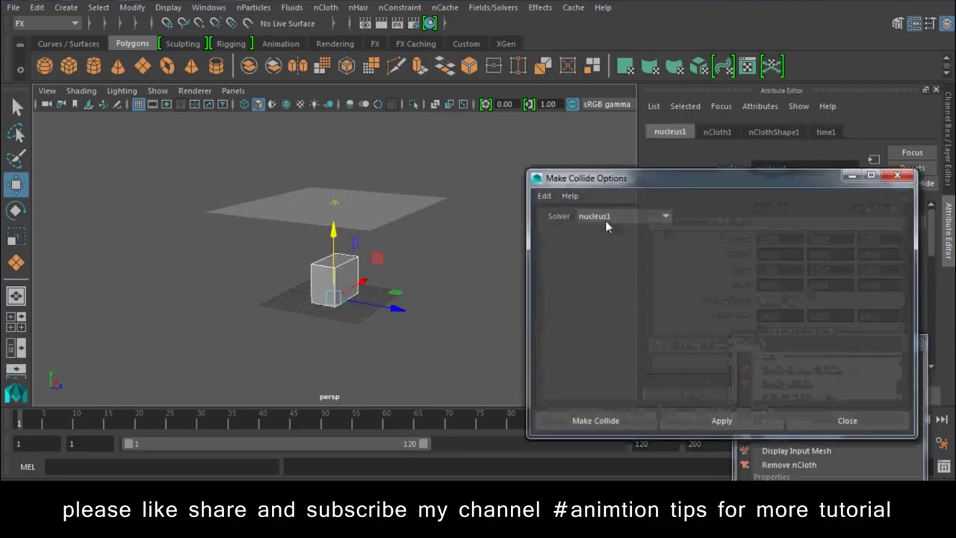
Step: Choose nucleus1 as the solver, reset the collide options to defaults, and make the cube collide
left_click(605, 219)
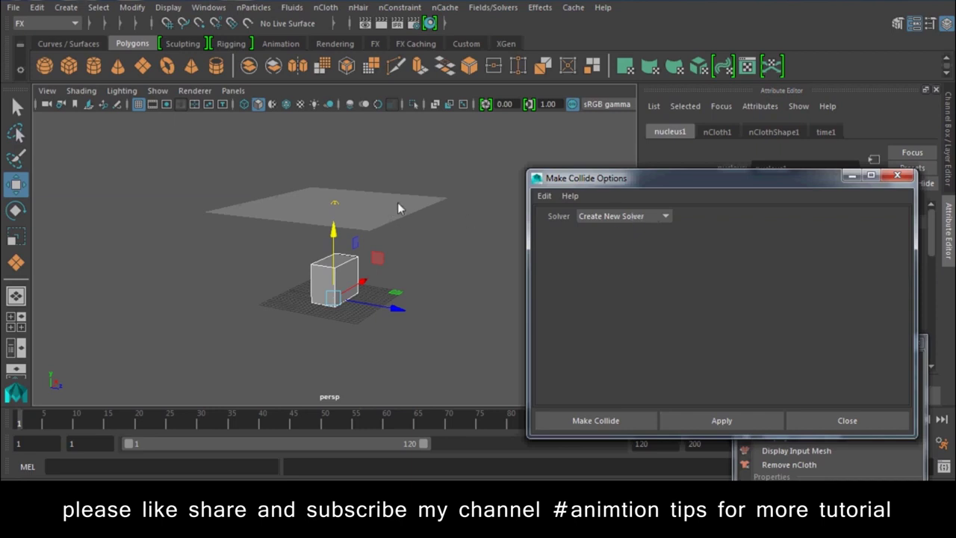
left_click(590, 217)
left_click(608, 242)
left_click(544, 195)
left_click(560, 224)
left_click(582, 420)
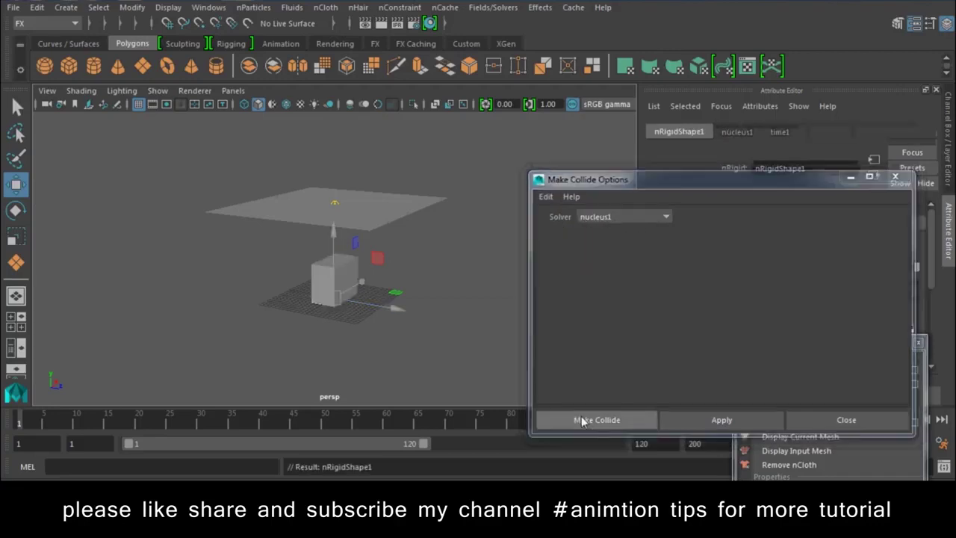
Step: Play the simulation to frame 79 and inspect the cloth from below in wireframe
left_click(895, 421)
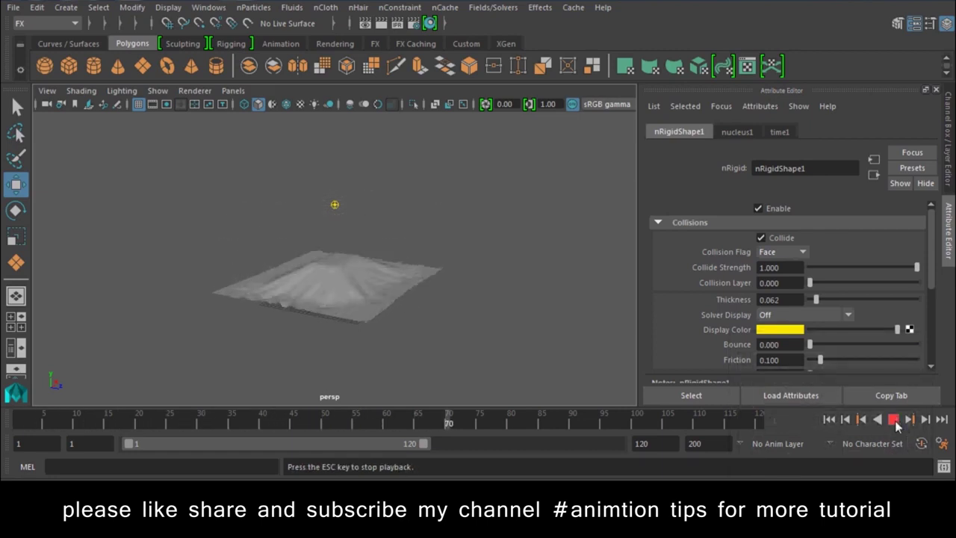
left_click(895, 421)
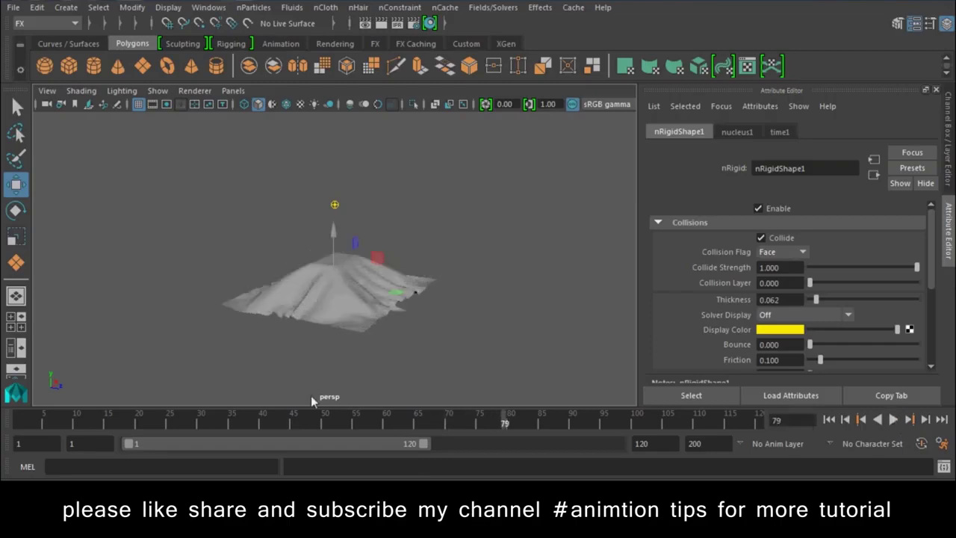
left_click(461, 364)
key("4")
mouse_move(380, 349)
left_mouse_down("alt")
mouse_move(401, 262)
mouse_move(426, 363)
left_mouse_up("alt")
scroll(420, 295, "up", 5)
scroll(420, 296, "up", 5)
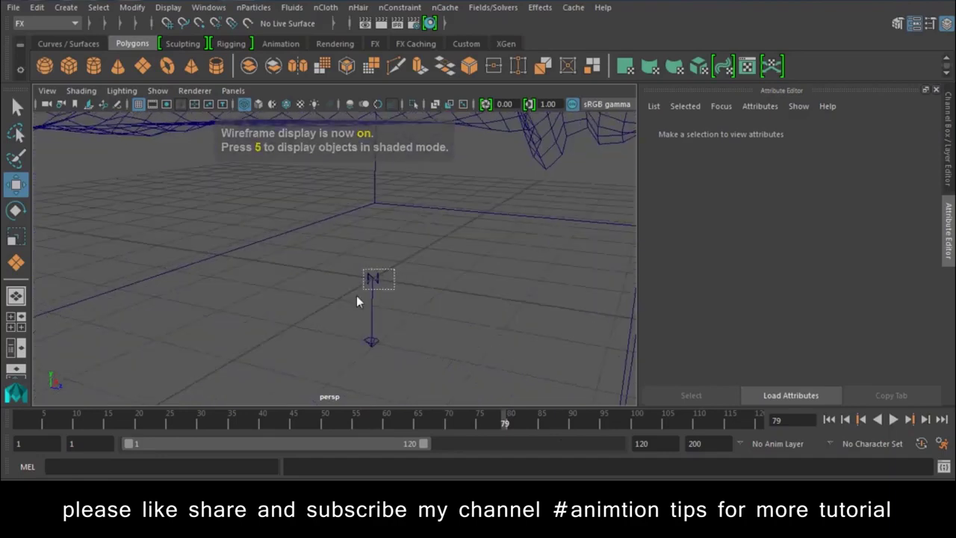
Step: Select the nucleus solver and review the nucleus1 channel values
left_click(372, 280)
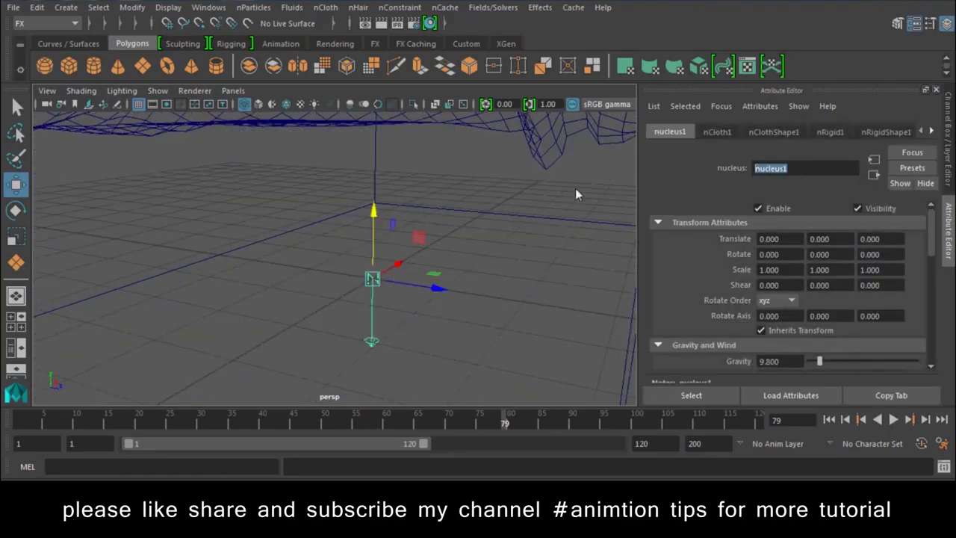
left_click(950, 179)
scroll(433, 204, "down", 3)
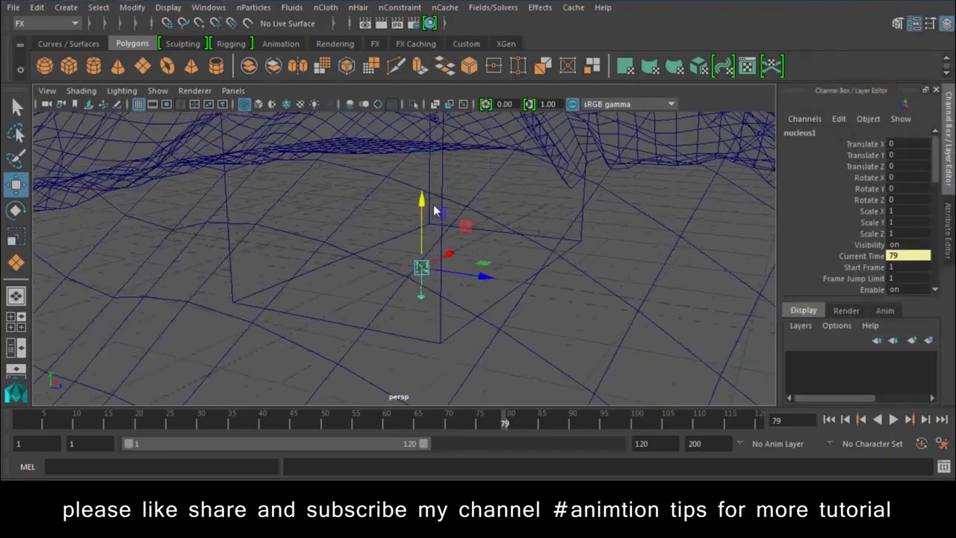
scroll(433, 204, "down", 4)
scroll(433, 203, "down", 3)
left_click(654, 188)
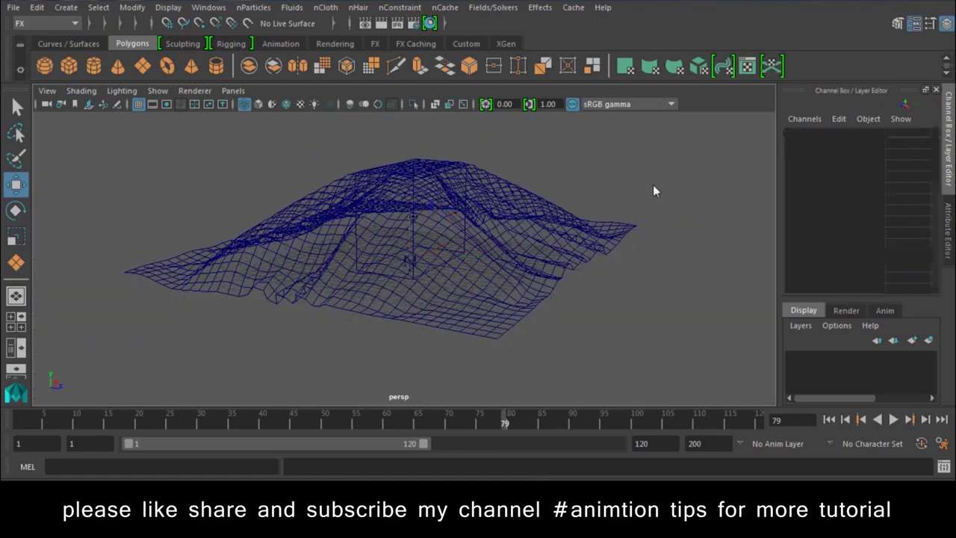
Step: Return to shaded display, replay the cloth drape, and rewind to frame 1
key("6")
left_click(893, 418)
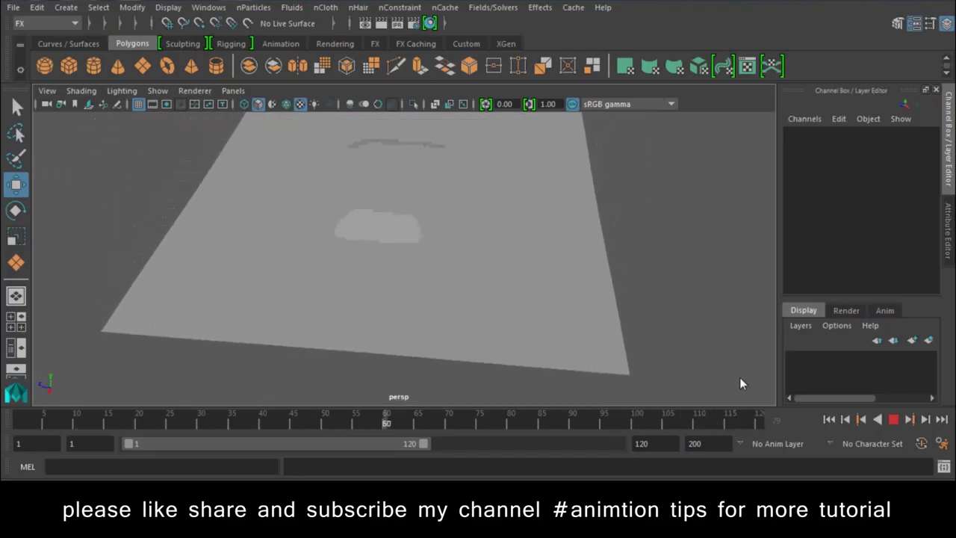
left_click(894, 419)
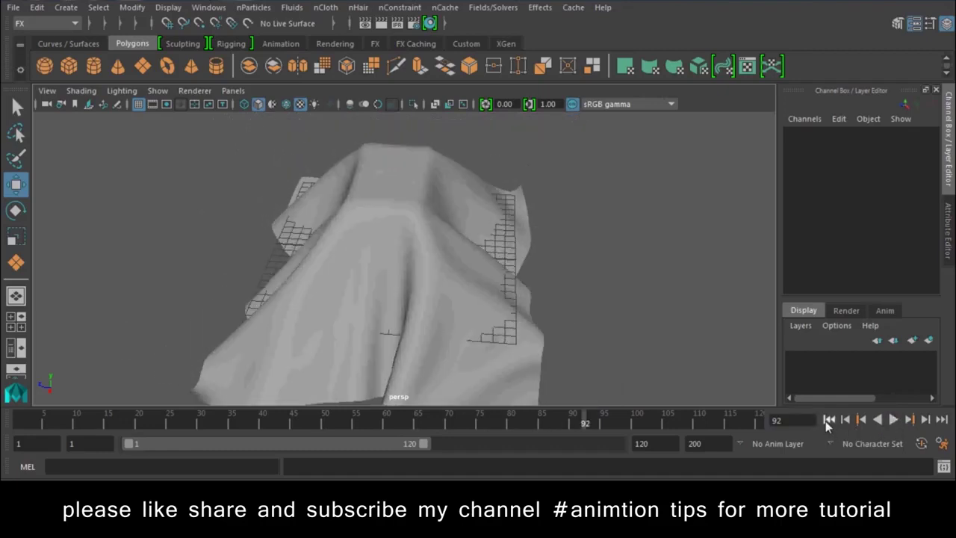
left_click(829, 420)
left_click(361, 208)
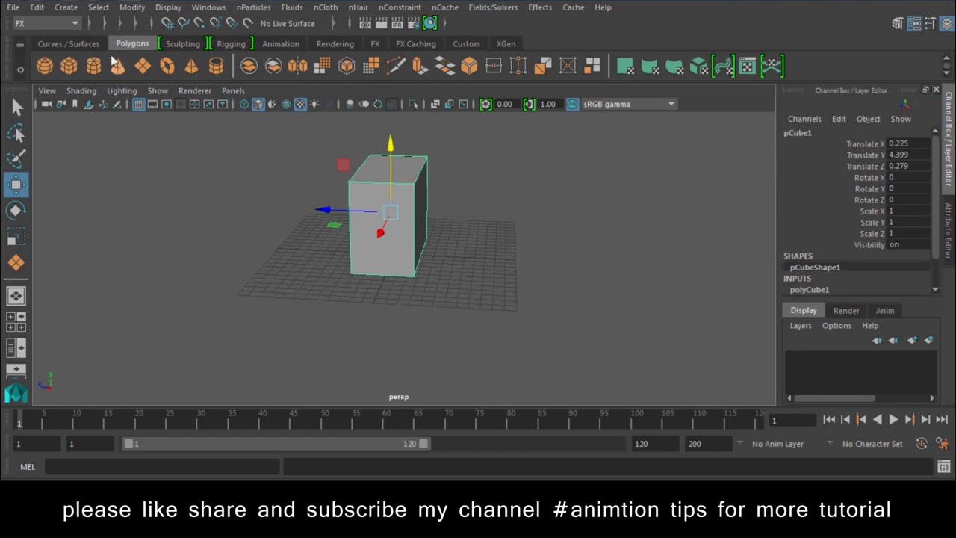
Step: Switch to the Modeling menu set and insert two edge loops around the cube
left_click(52, 23)
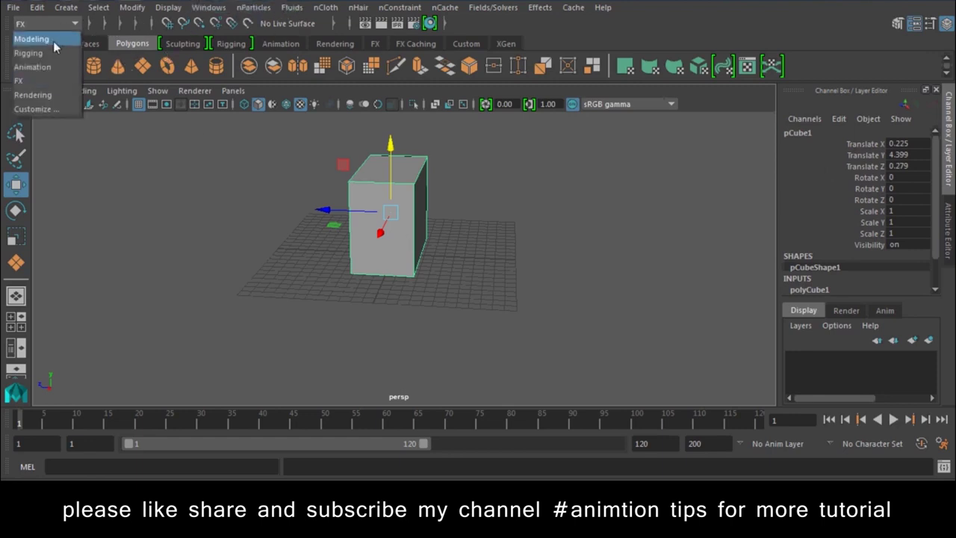
left_click(59, 40)
left_click(332, 8)
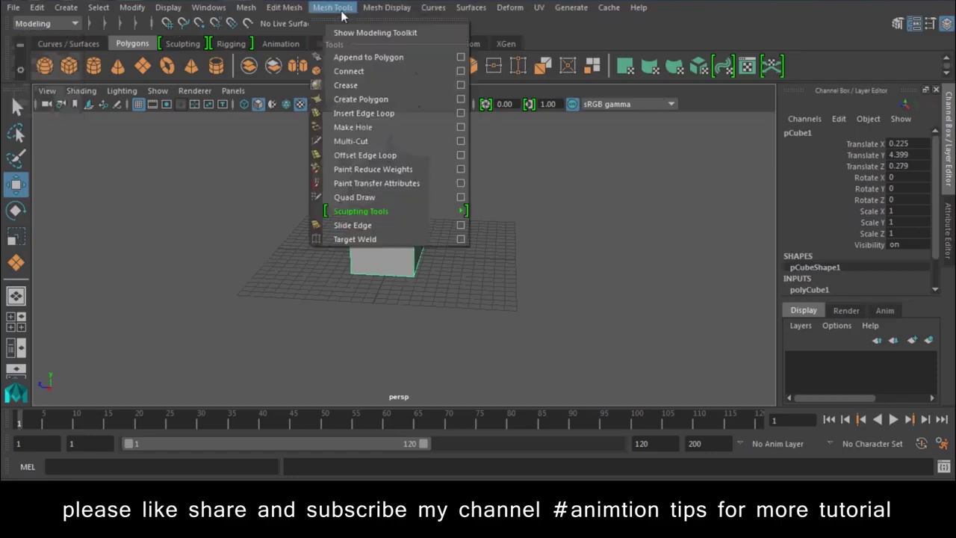
left_click(387, 112)
left_click_drag(387, 111, 439, 244, "alt")
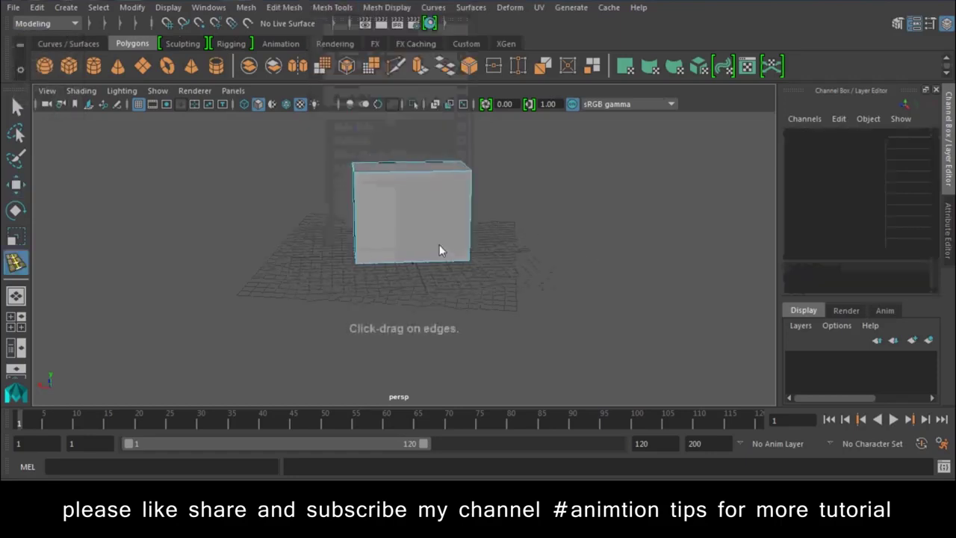
left_click(413, 171)
left_click_drag(378, 189, 488, 197, "alt")
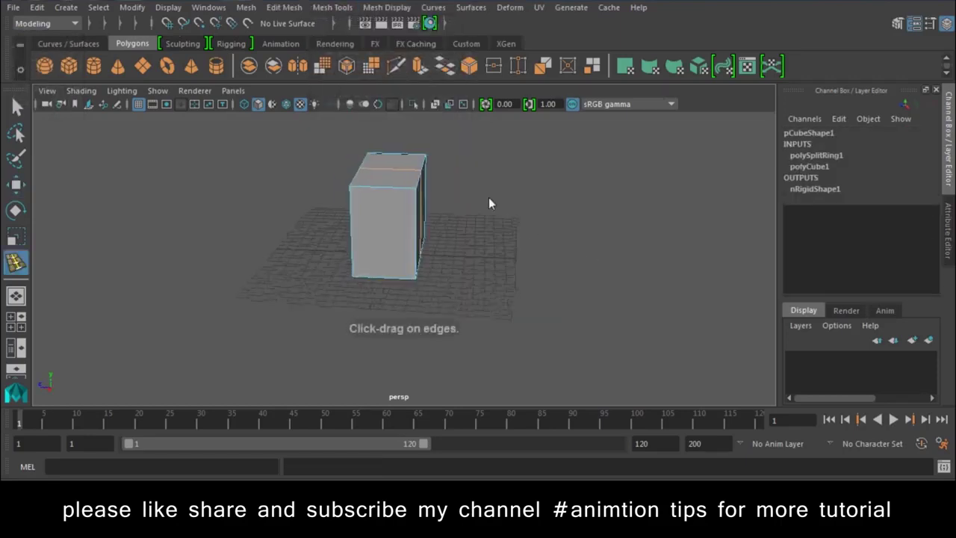
left_click(380, 187)
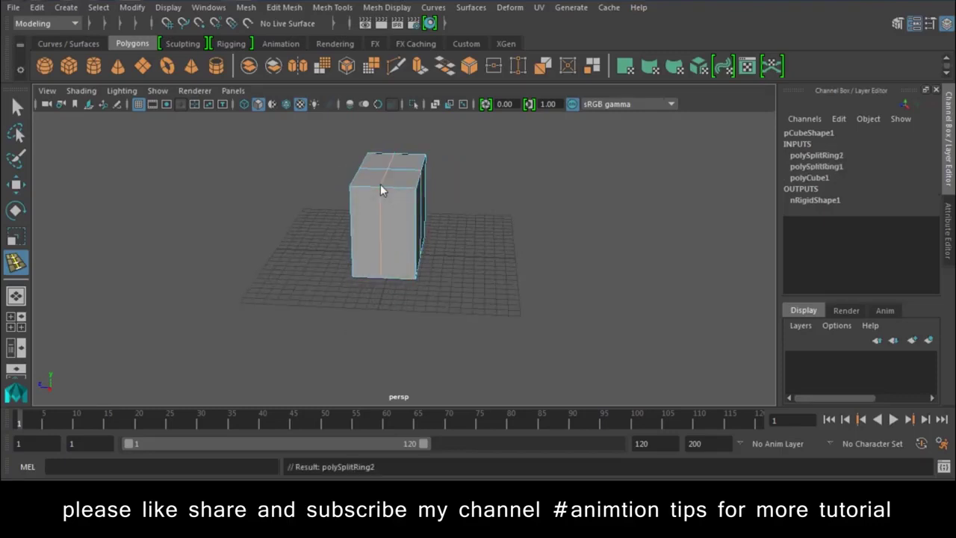
Step: Scale the new loops outward into an eight-sided column and return to object mode
key("r")
left_click_drag(382, 236, 373, 254)
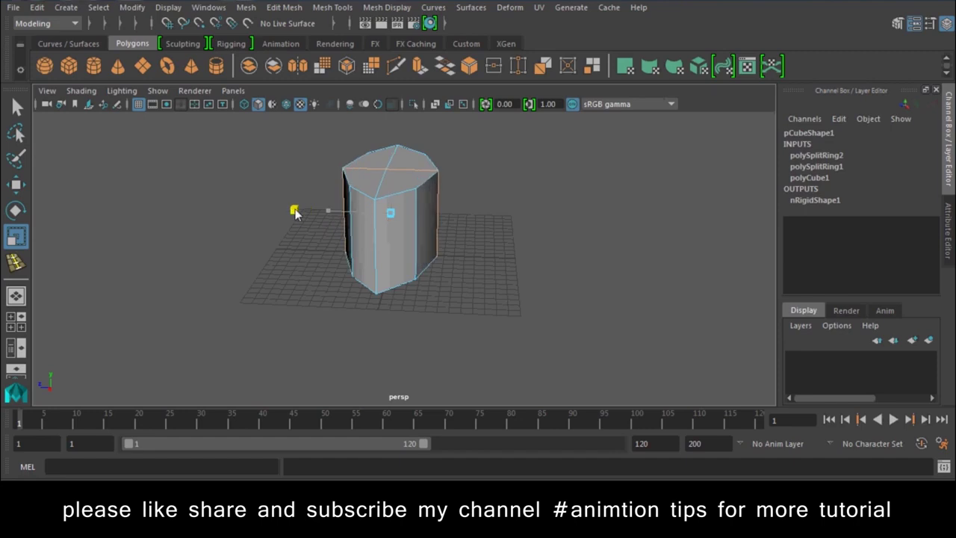
mouse_move(441, 214)
left_mouse_down("alt")
mouse_move(360, 233)
mouse_move(334, 226)
mouse_move(357, 224)
left_mouse_up("alt")
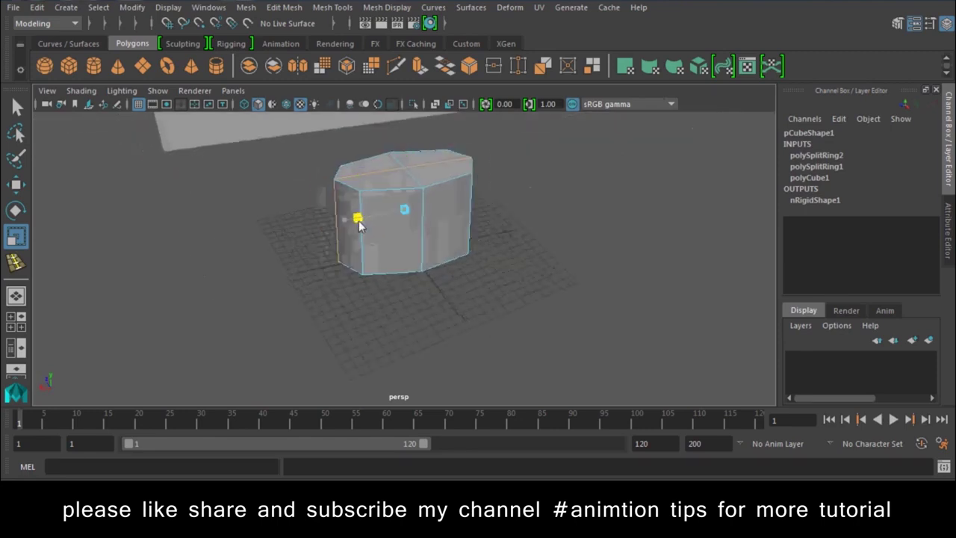
right_click_drag(446, 137, 473, 144)
right_click_drag(521, 121, 522, 119)
left_click(466, 180)
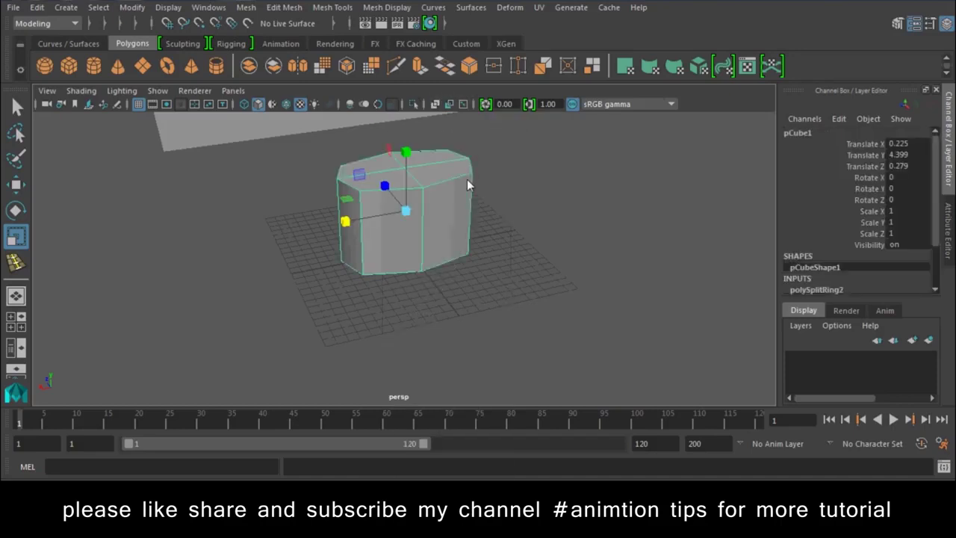
mouse_move(383, 208)
left_mouse_down("alt")
mouse_move(461, 217)
mouse_move(279, 221)
left_mouse_up("alt")
Step: Play the simulation over the new column shape, then rewind to the first frame
left_click(598, 321)
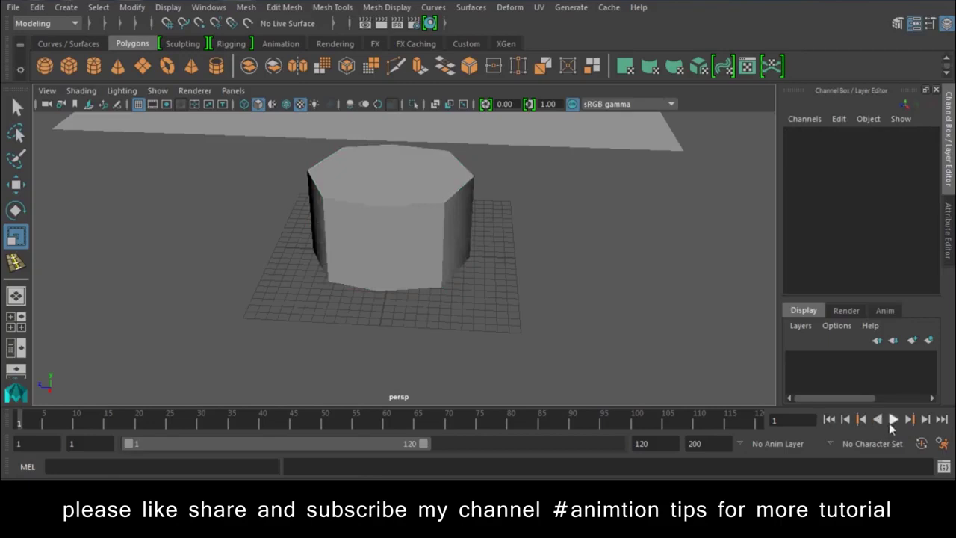
left_click(891, 421)
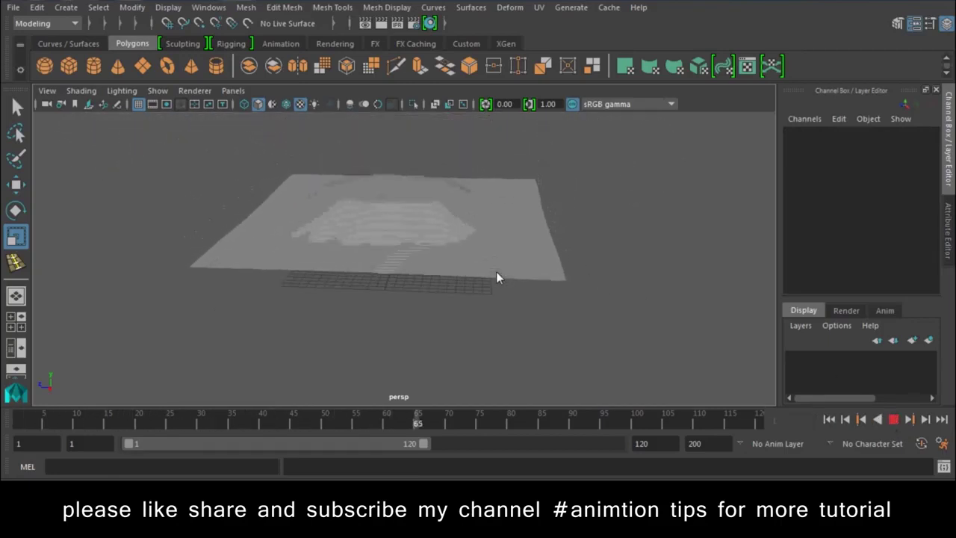
mouse_move(548, 196)
left_mouse_down("alt")
mouse_move(484, 317)
mouse_move(321, 224)
left_mouse_up("alt")
key("Escape")
right_click_drag(327, 221, 450, 292, "alt")
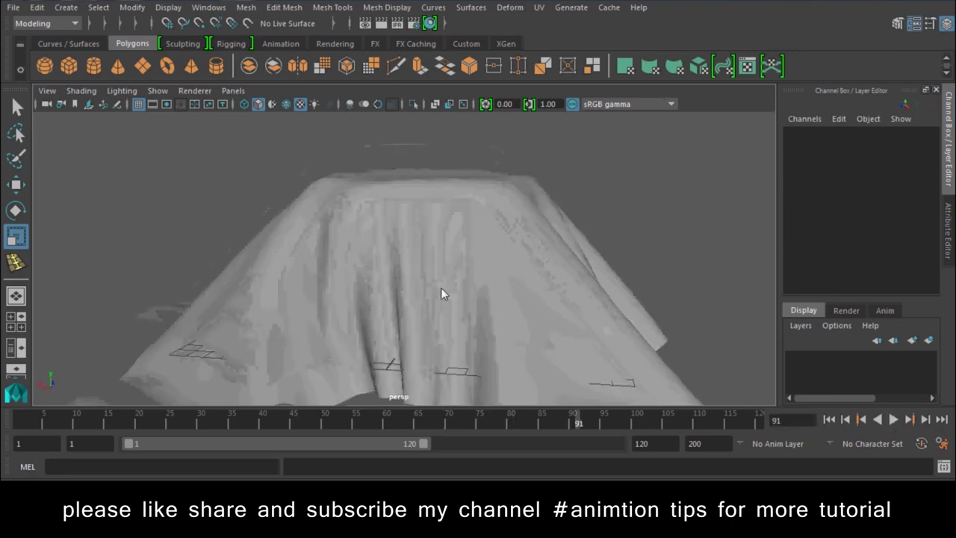
left_click(830, 420)
Step: Scale the collider uniformly to 1.664 and show it with smooth preview (3)
left_click_drag(456, 278, 354, 218, "alt")
left_click(439, 216)
mouse_move(419, 237)
left_mouse_down()
mouse_move(445, 249)
mouse_move(495, 242)
mouse_move(473, 253)
mouse_move(503, 265)
left_mouse_up()
key("3")
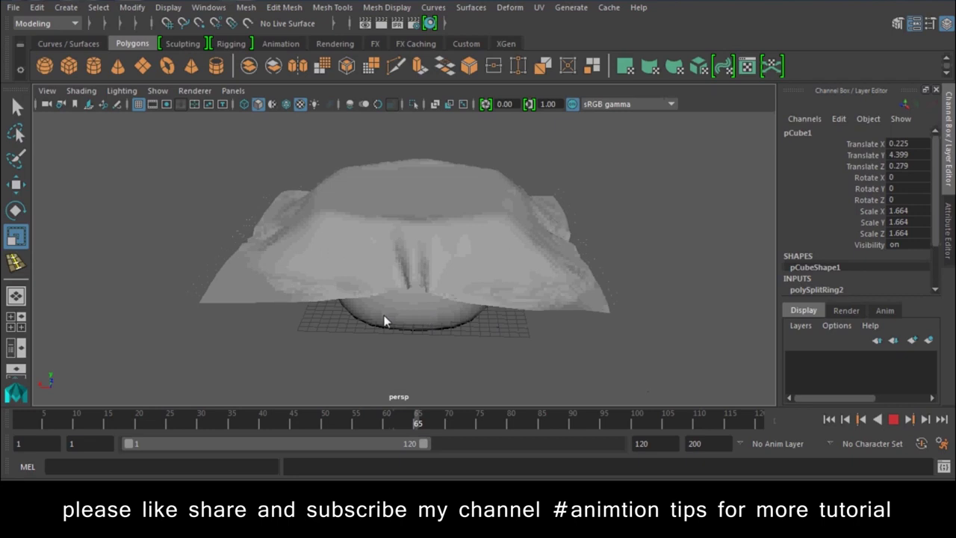
mouse_move(565, 343)
left_mouse_down("alt")
mouse_move(575, 386)
mouse_move(536, 308)
left_mouse_up("alt")
left_click(461, 336)
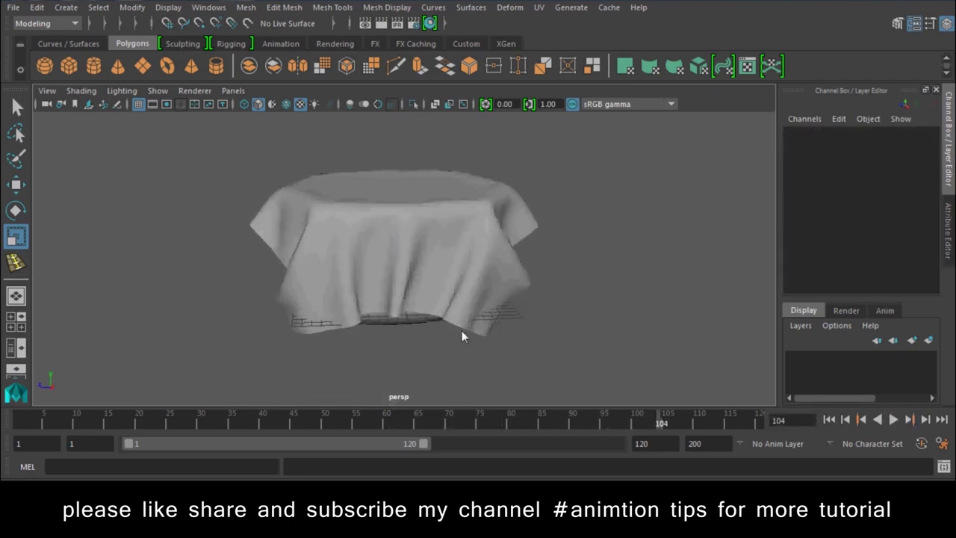
left_click(409, 317)
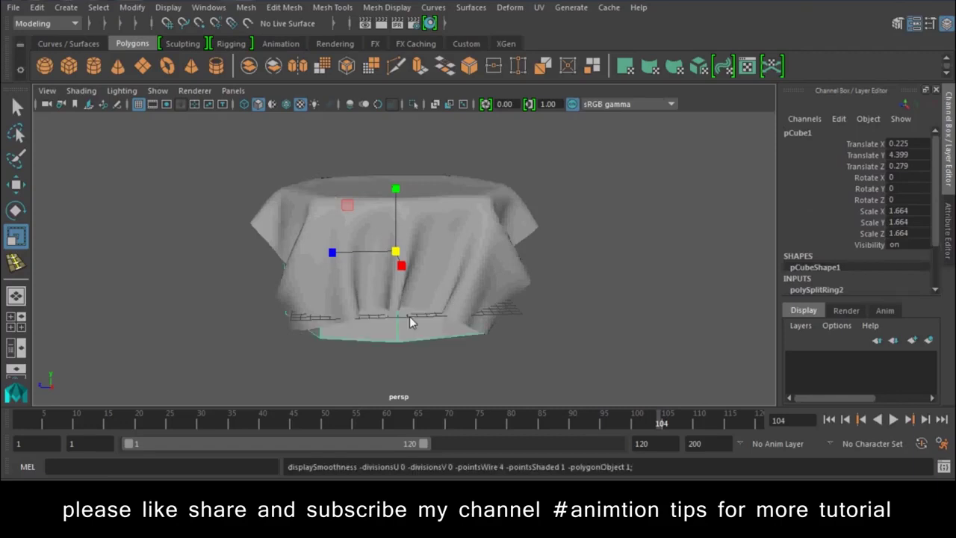
Step: Flatten the collider on Y, raise it to Translate Y 10.217, and replay from the start
left_click(650, 321)
mouse_move(393, 288)
left_mouse_down("alt")
mouse_move(553, 351)
mouse_move(660, 343)
mouse_move(551, 321)
mouse_move(255, 192)
left_mouse_up("alt")
left_click_drag(329, 238, 416, 295, "alt")
left_click(416, 296)
left_click_drag(395, 190, 387, 252)
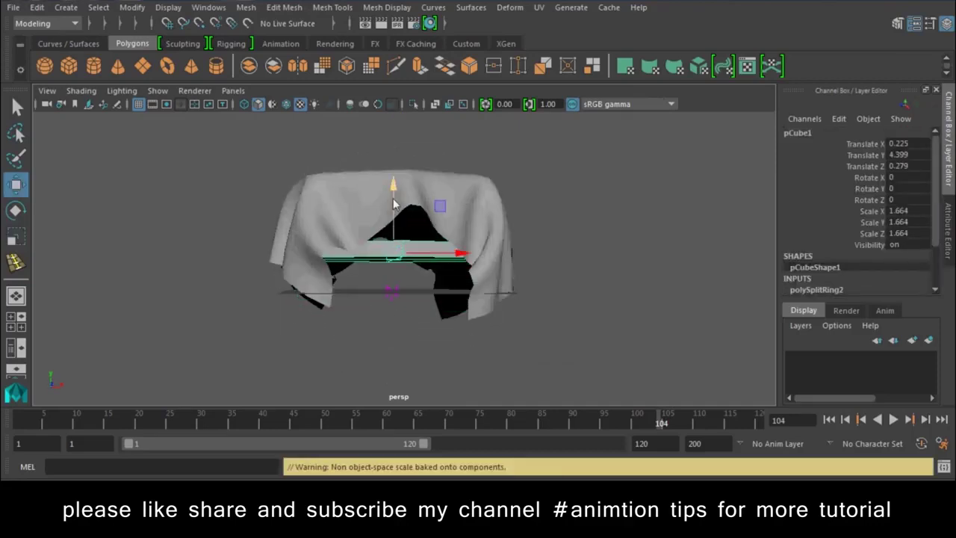
left_click_drag(394, 203, 400, 142)
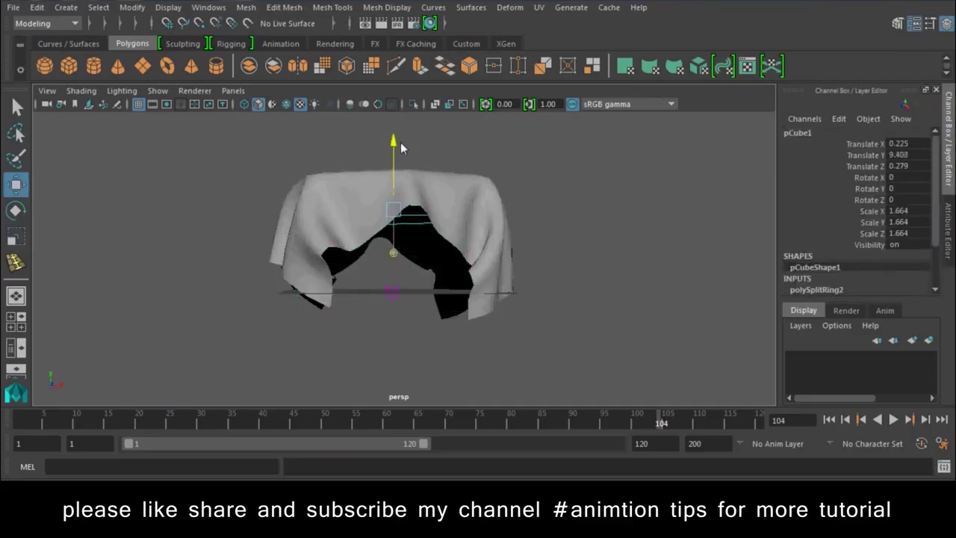
left_click(603, 254)
left_click(829, 418)
left_click(893, 419)
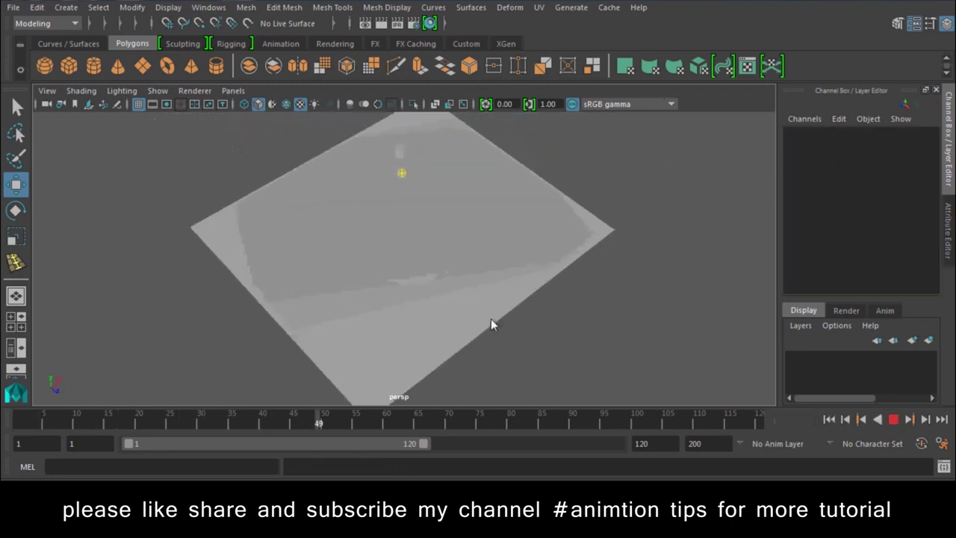
left_click(893, 420)
mouse_move(604, 266)
left_mouse_down("alt")
mouse_move(593, 330)
mouse_move(522, 273)
mouse_move(567, 172)
mouse_move(781, 216)
mouse_move(537, 258)
mouse_move(577, 322)
mouse_move(564, 287)
mouse_move(567, 306)
left_mouse_up("alt")
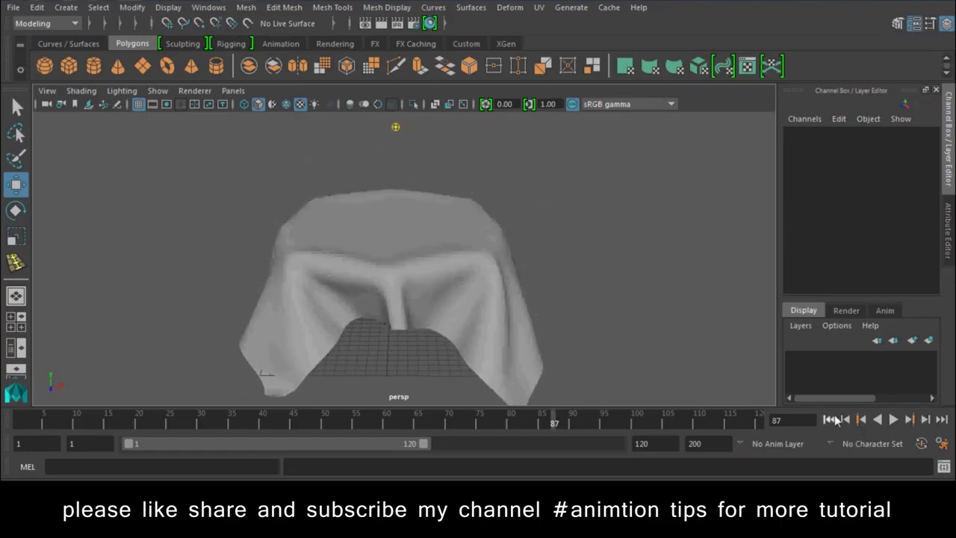
left_click(828, 421)
left_click(893, 421)
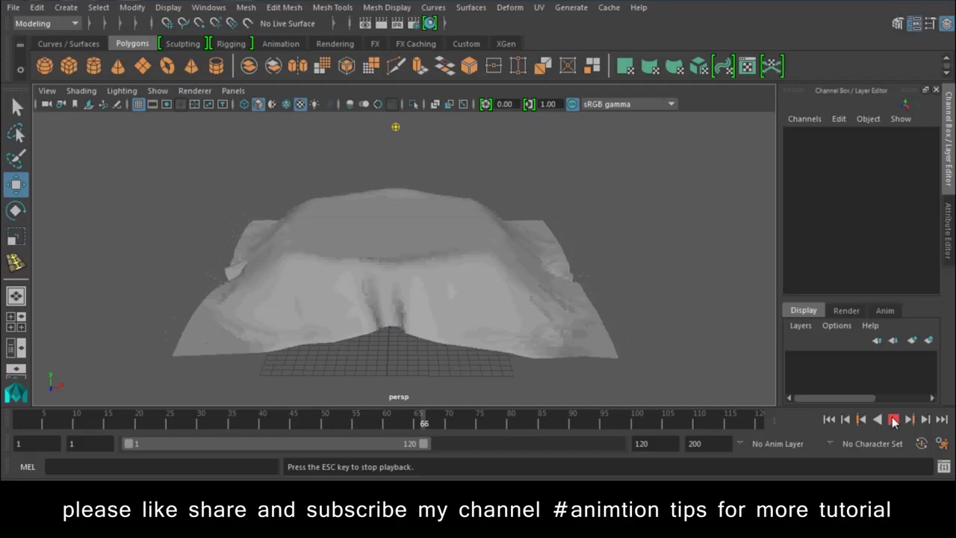
left_click(893, 420)
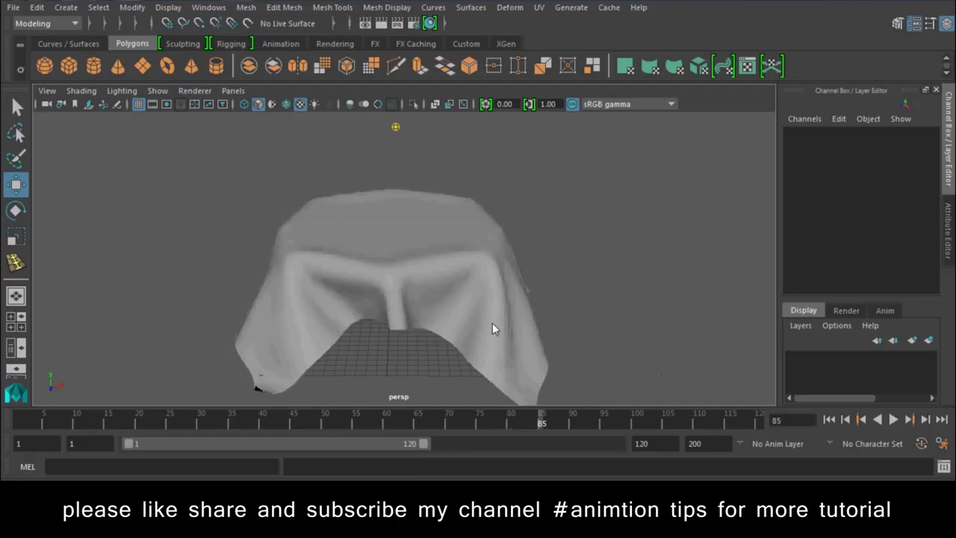
left_click(512, 325)
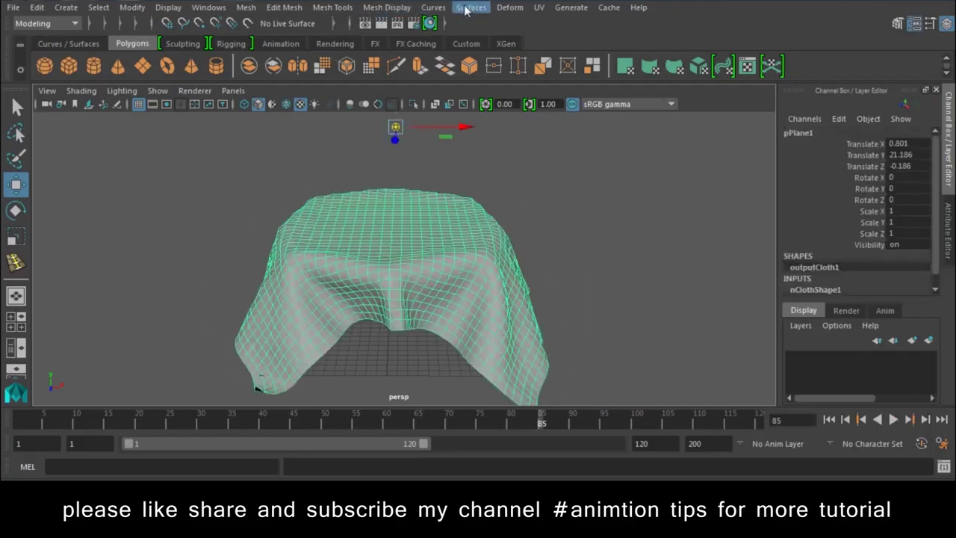
Step: Switch to the FX menu set and write a new nObject nCache, nClothShape1.xml, for the cloth
left_click(36, 24)
left_click(47, 83)
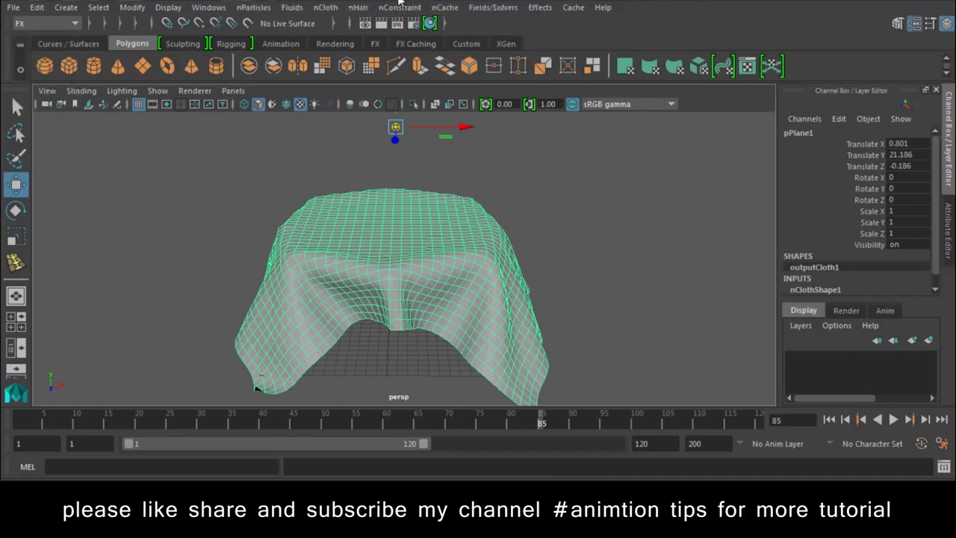
left_click(452, 9)
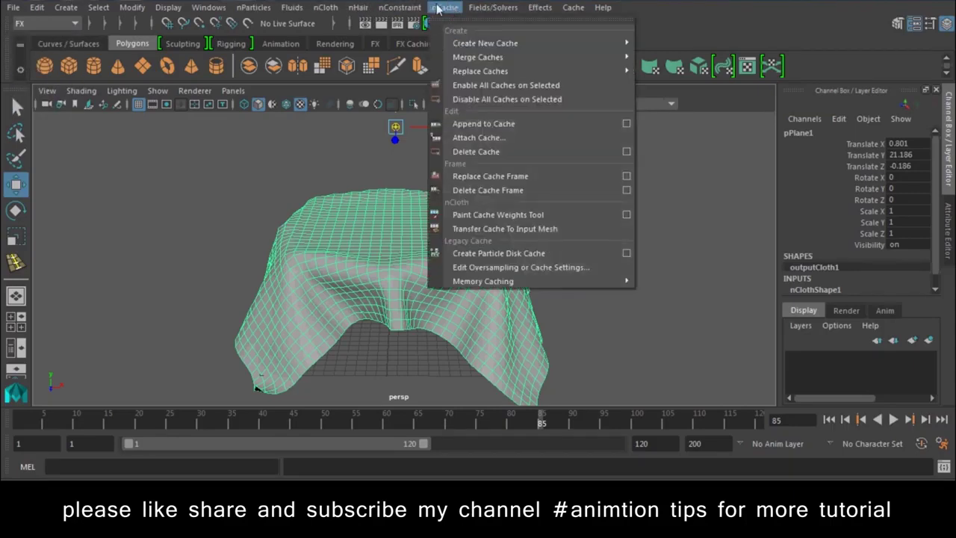
left_click(438, 9)
left_click(325, 9)
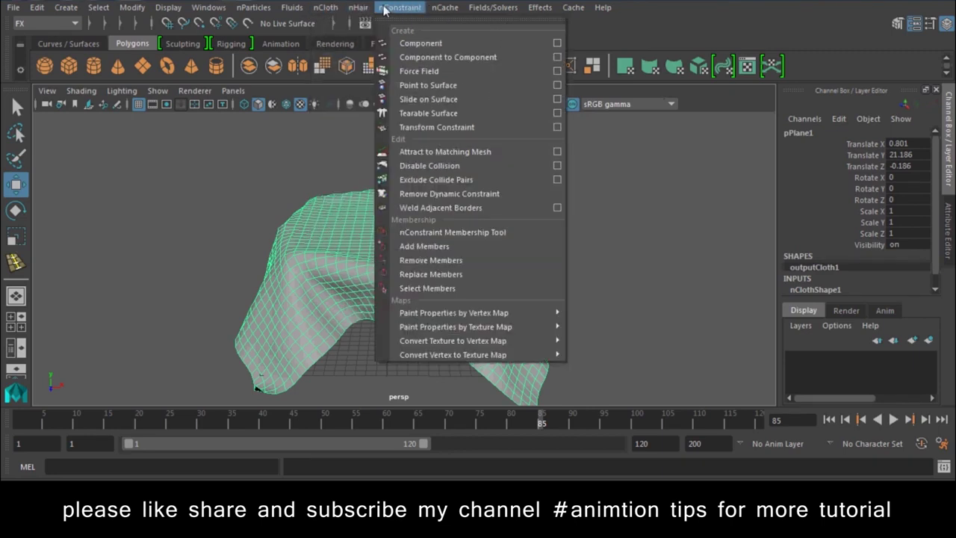
mouse_move(523, 43)
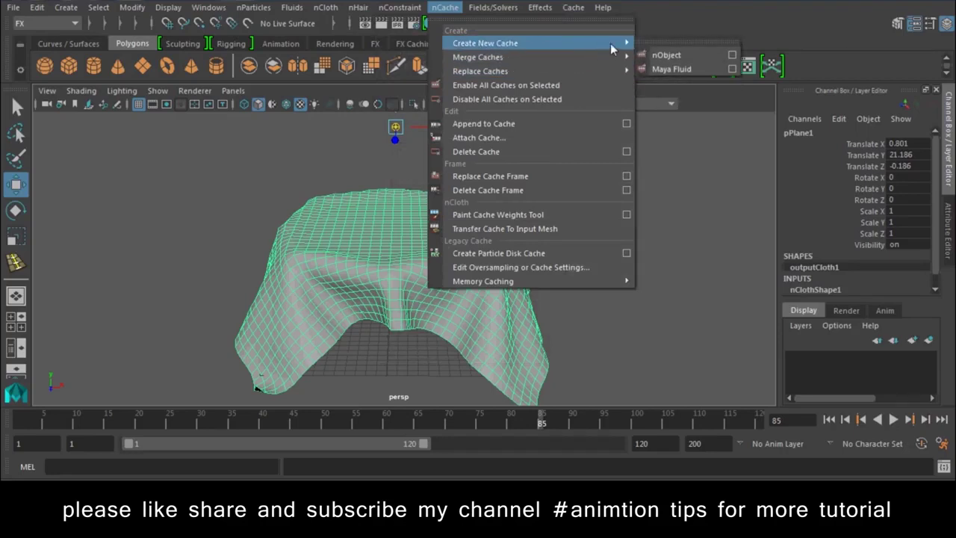
left_click(665, 55)
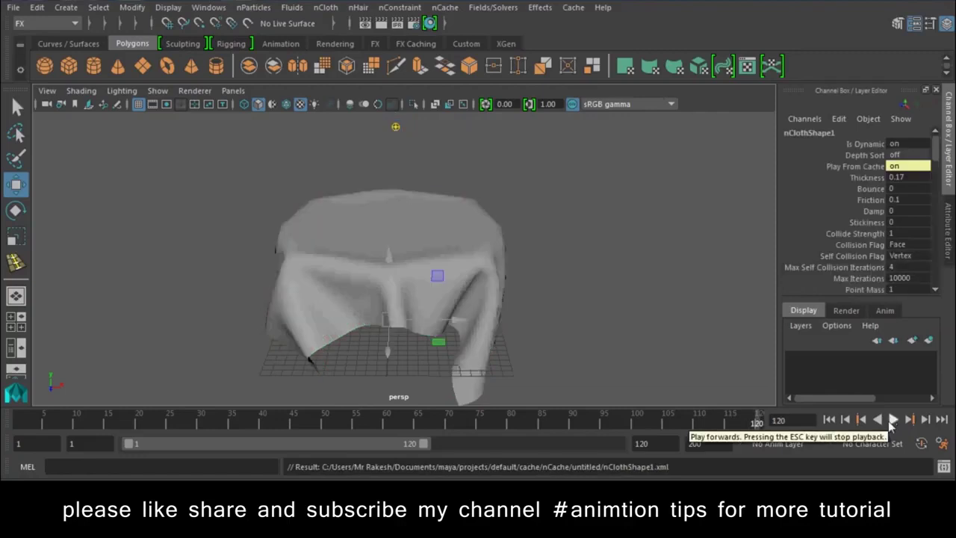
Step: Play the cached cloth simulation and stop at frame 102 to check the drape over the slab
left_click(892, 421)
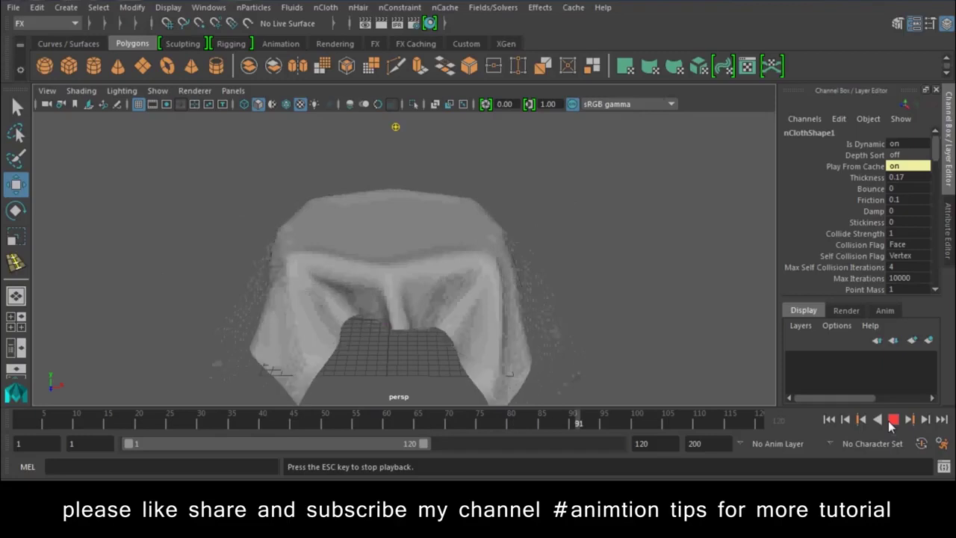
left_click(892, 421)
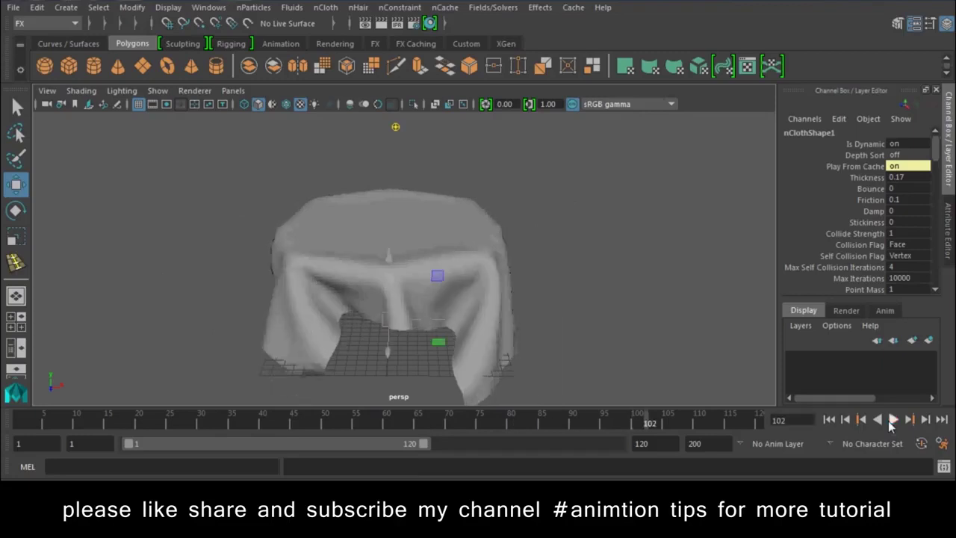
left_click(434, 10)
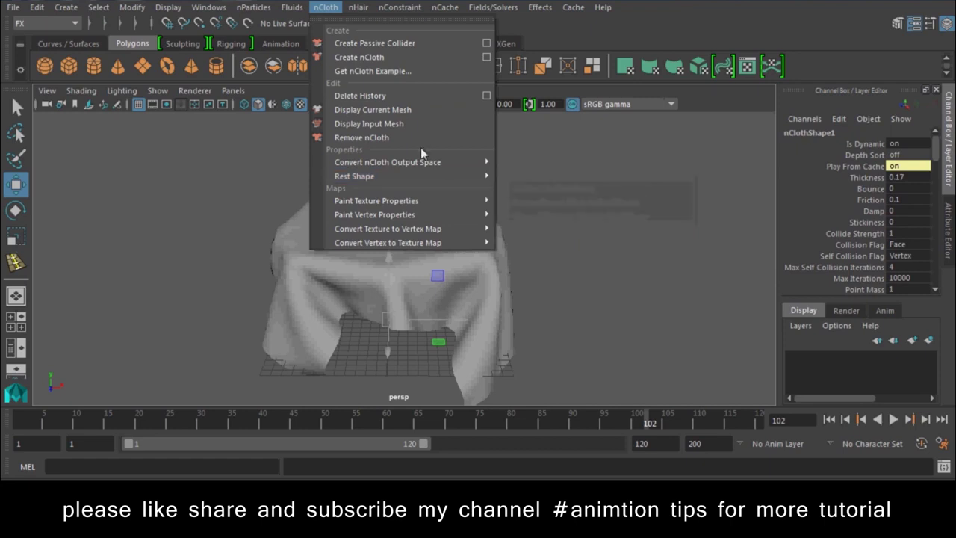
mouse_move(358, 7)
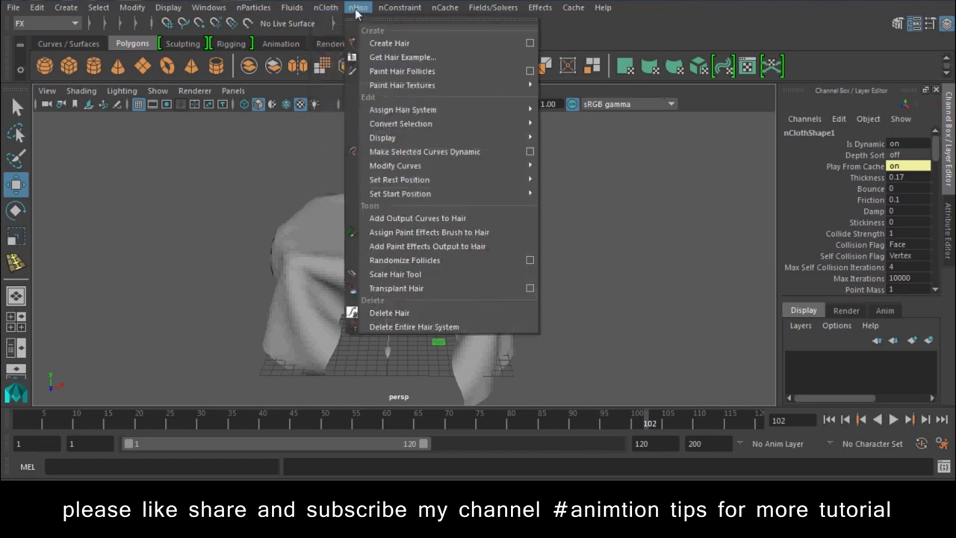
Step: Show the cloth's current simulated mesh with nCloth > Display Current Mesh
left_click(400, 8)
left_click(493, 7)
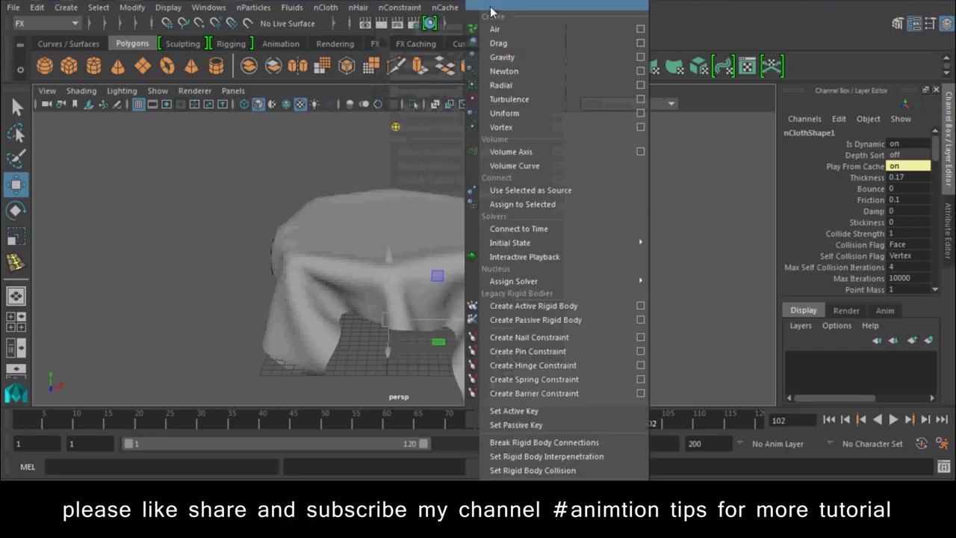
left_click(808, 9)
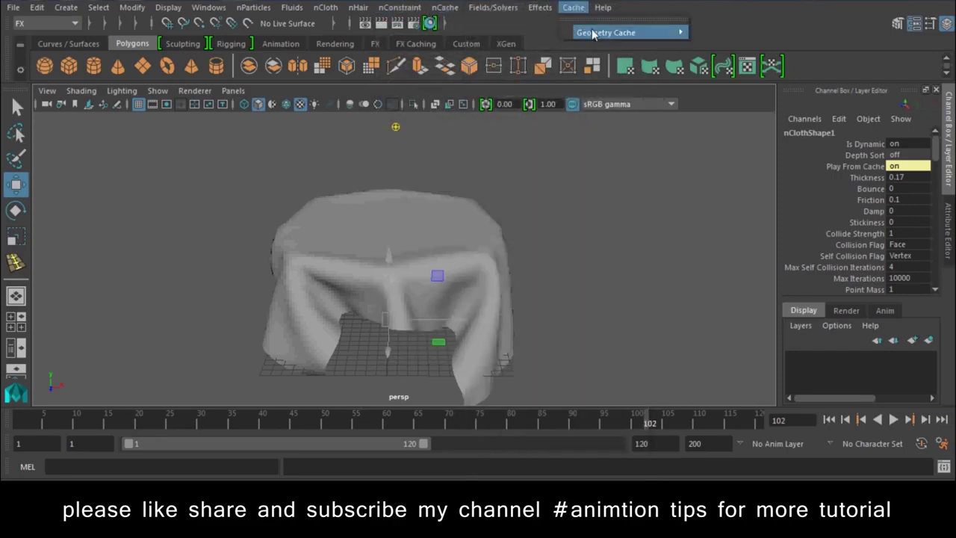
mouse_move(326, 8)
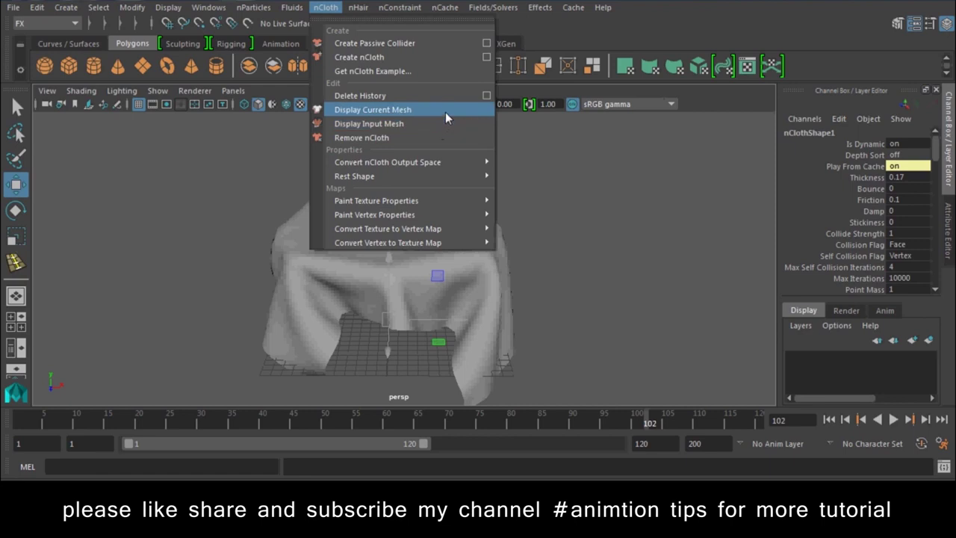
left_click(445, 110)
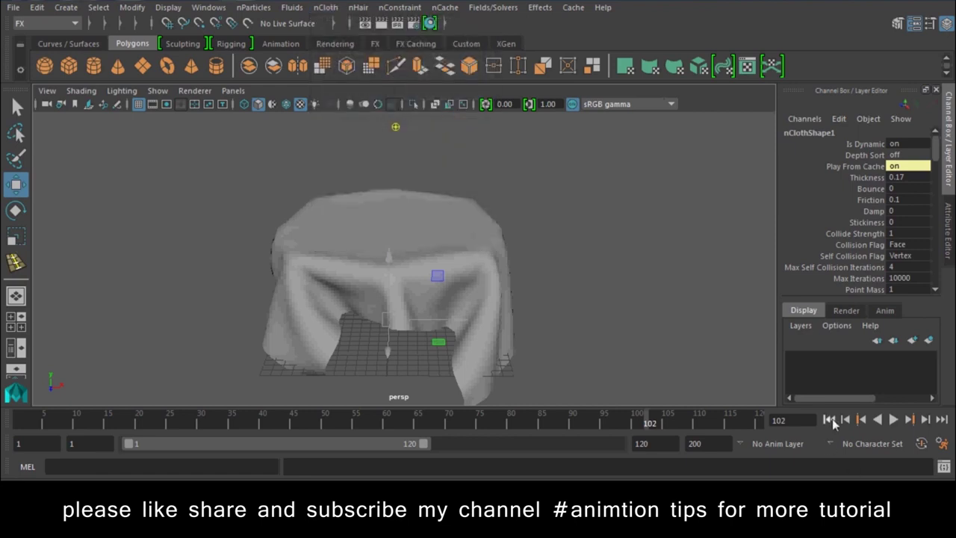
Step: Replay the simulation from frame 1, stopping at frame 71, then rewind to the first frame
left_click(831, 419)
left_click(892, 420)
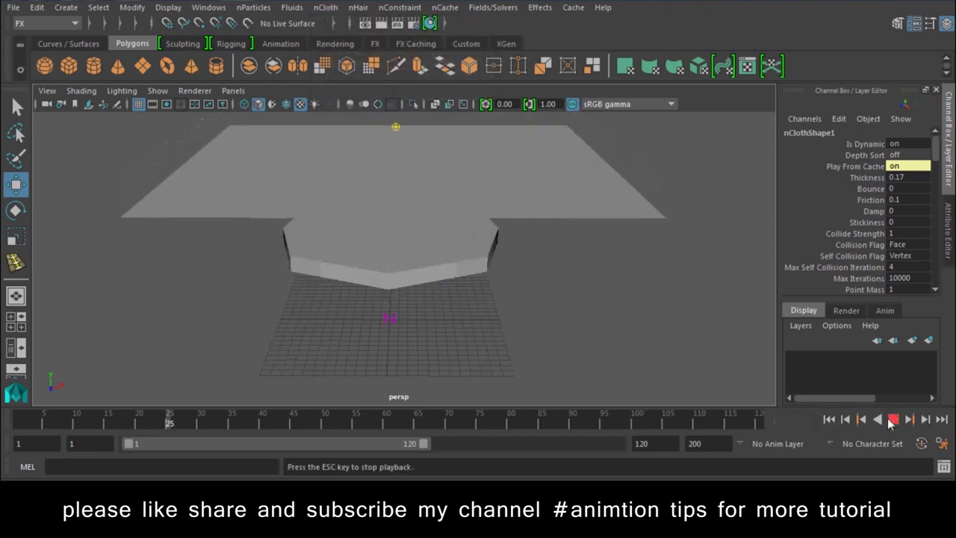
left_click(892, 419)
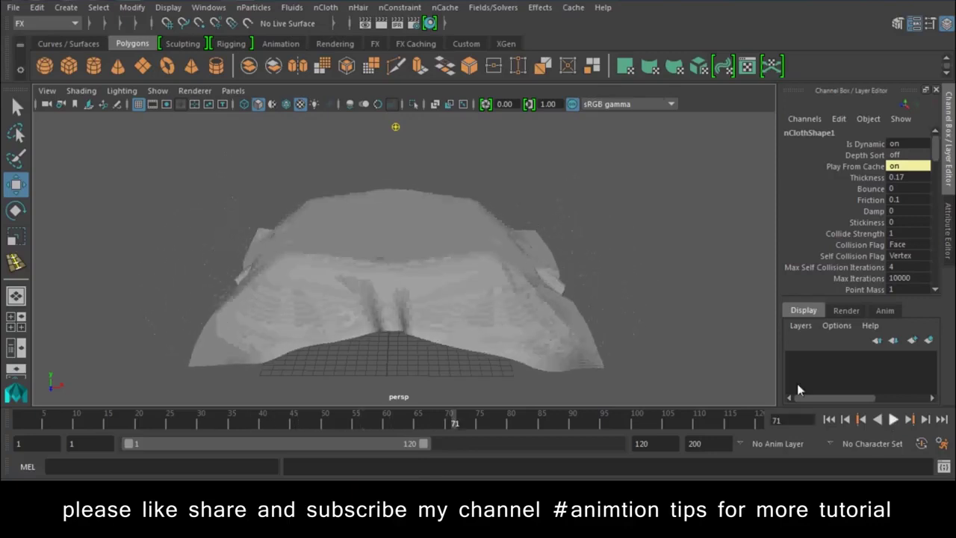
mouse_move(450, 290)
left_mouse_down("alt")
mouse_move(440, 269)
mouse_move(455, 252)
left_mouse_up("alt")
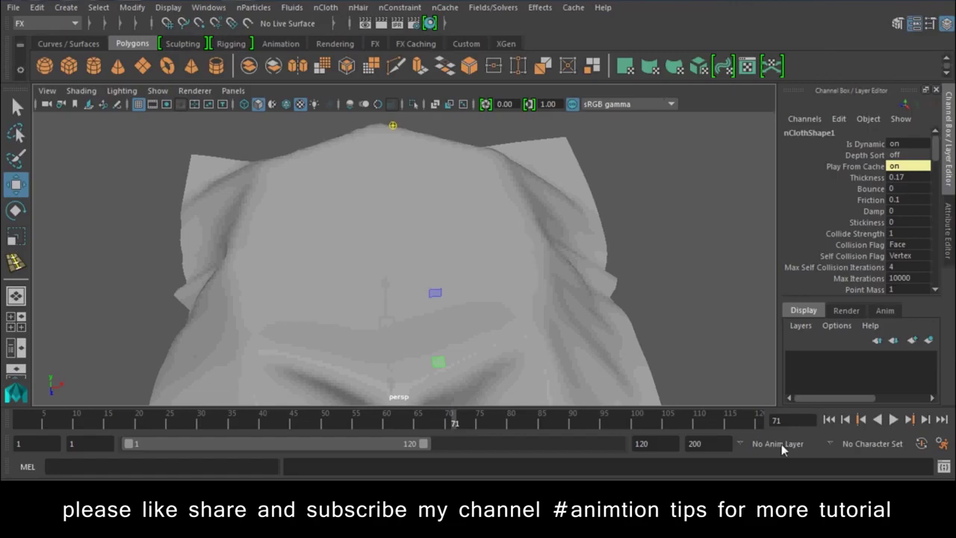
left_click(892, 420)
left_click(892, 420)
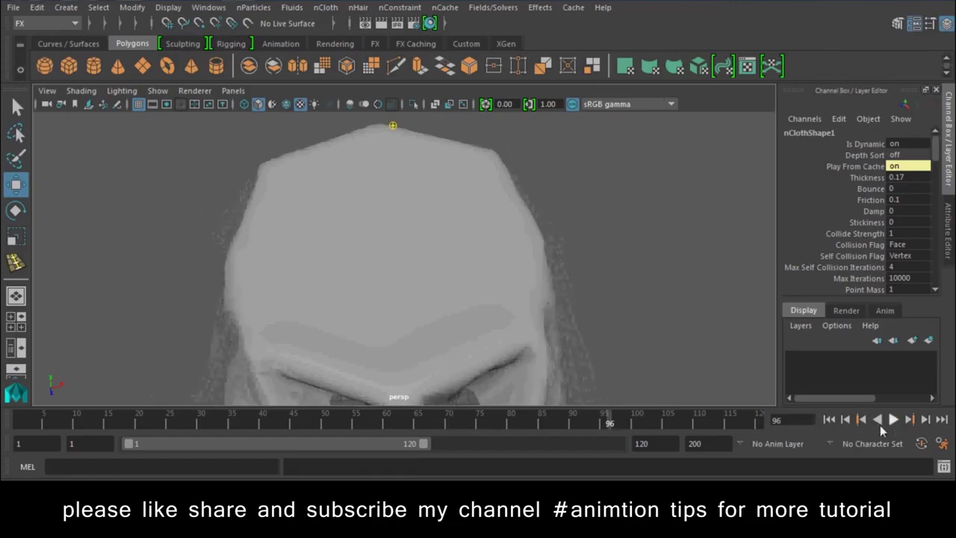
left_click(829, 420)
left_click(539, 183)
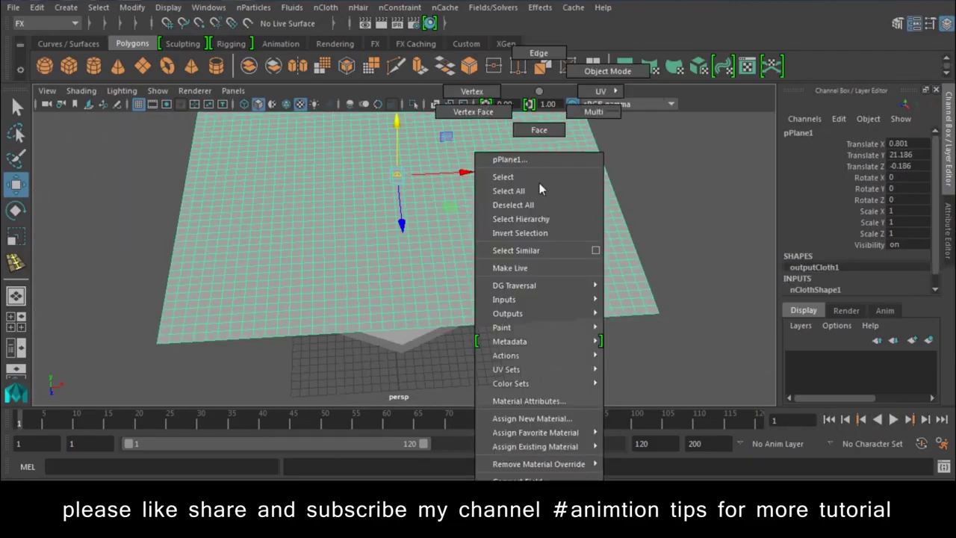
Step: Select a square outline of vertices near the centre of the cloth plane
right_click_drag(539, 183, 458, 230)
scroll(458, 235, "down", 1)
left_click_drag(498, 229, 515, 213)
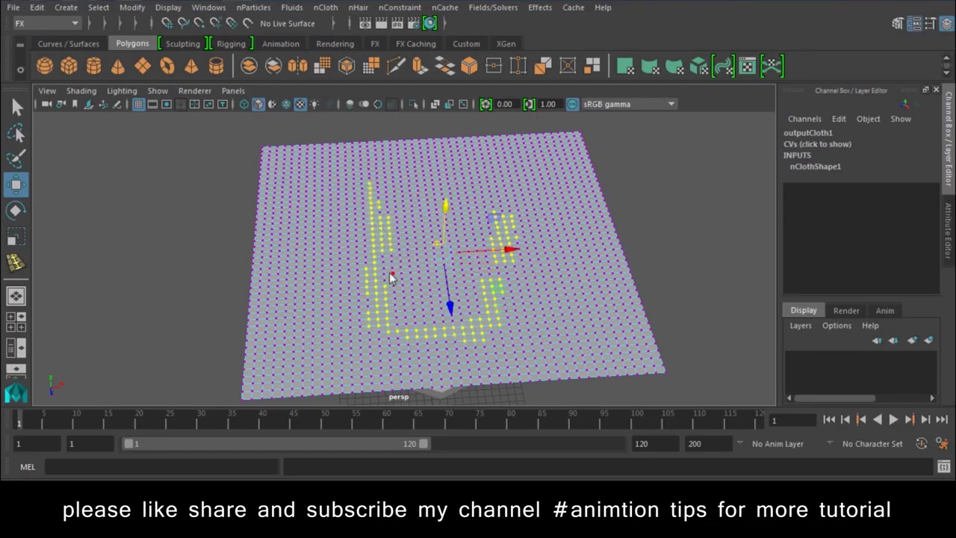
left_click_drag(406, 188, 475, 200, "shift")
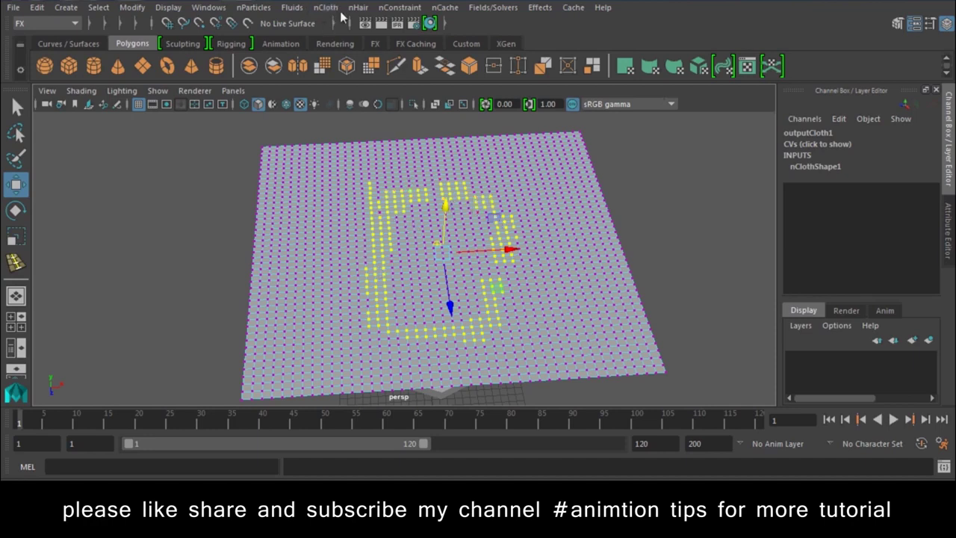
Step: Make the selected vertices a Tearable Surface and play the simulation
left_click(395, 8)
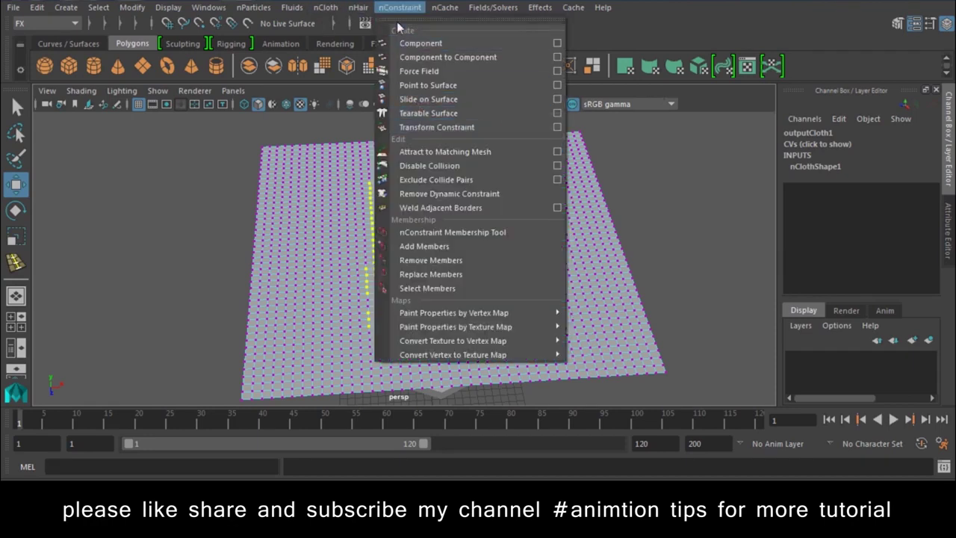
left_click(447, 116)
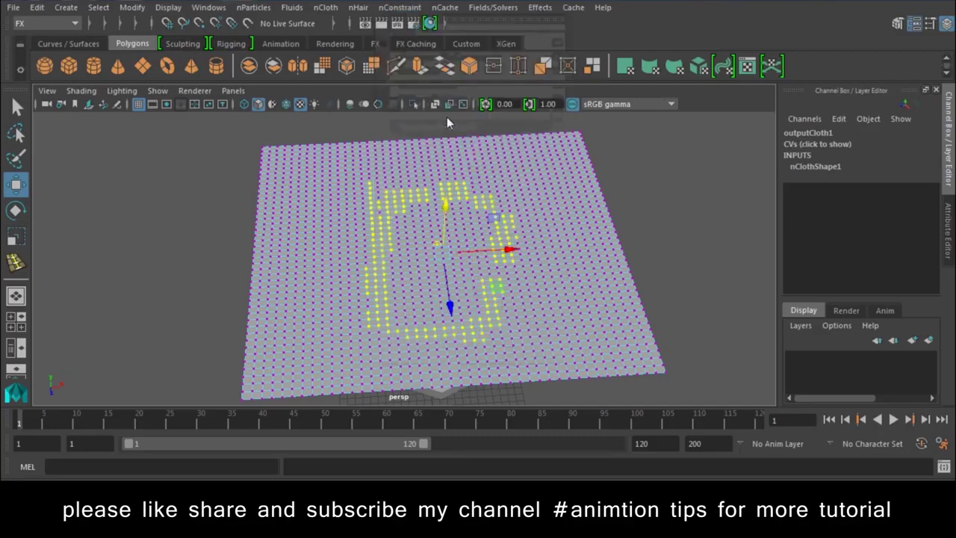
left_click(896, 420)
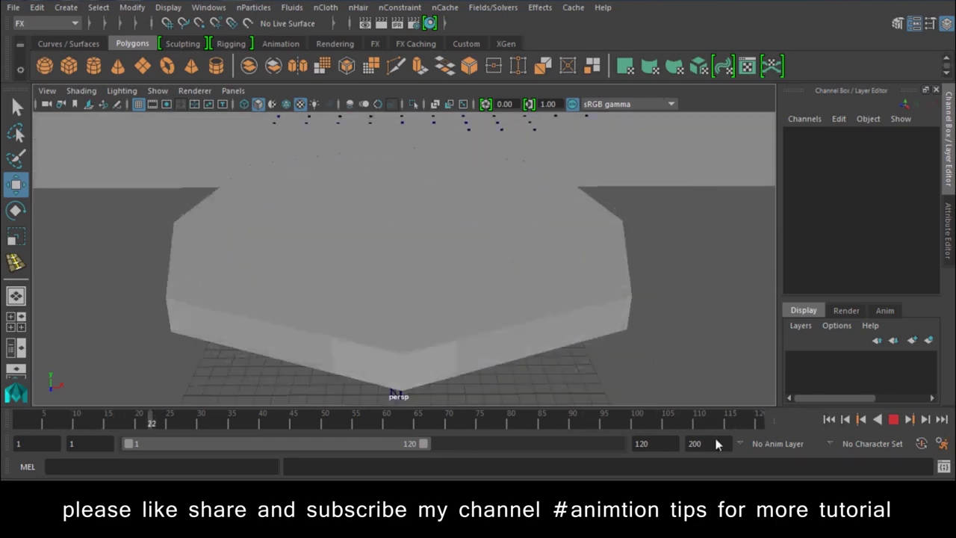
Step: Set the animation end time to 500 frames
double_click(641, 442)
type("50")
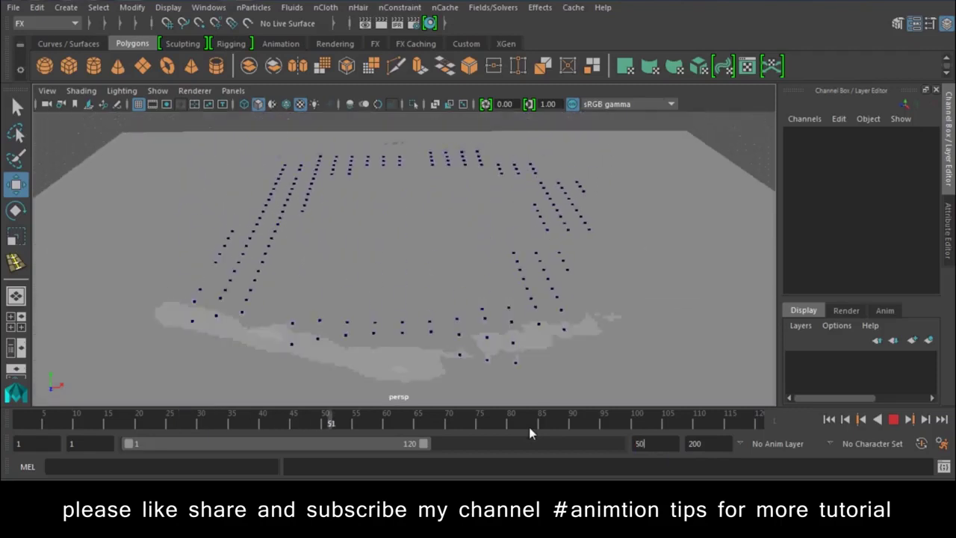
type("0")
key("Return")
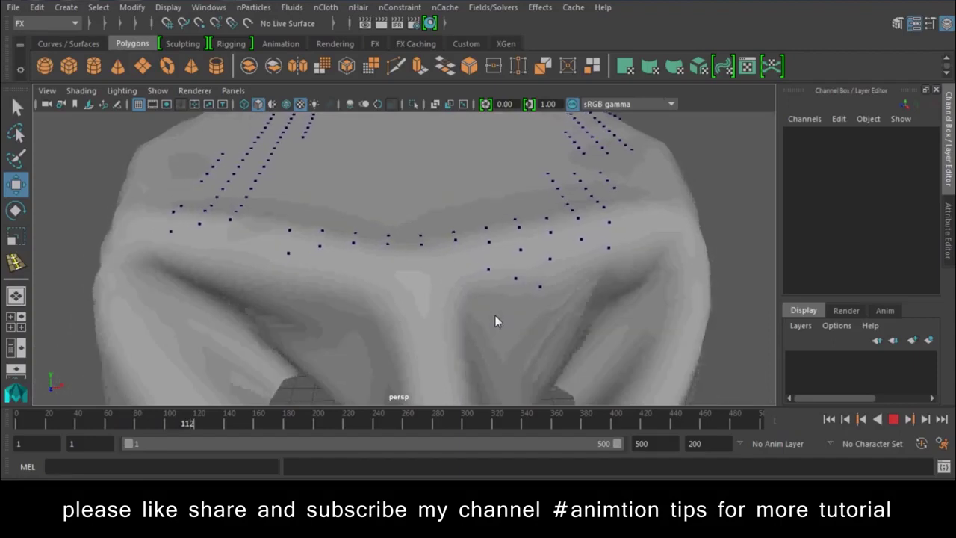
Step: Stop playback at frame 132 and draw a new polygon cube on the grid
key("Escape")
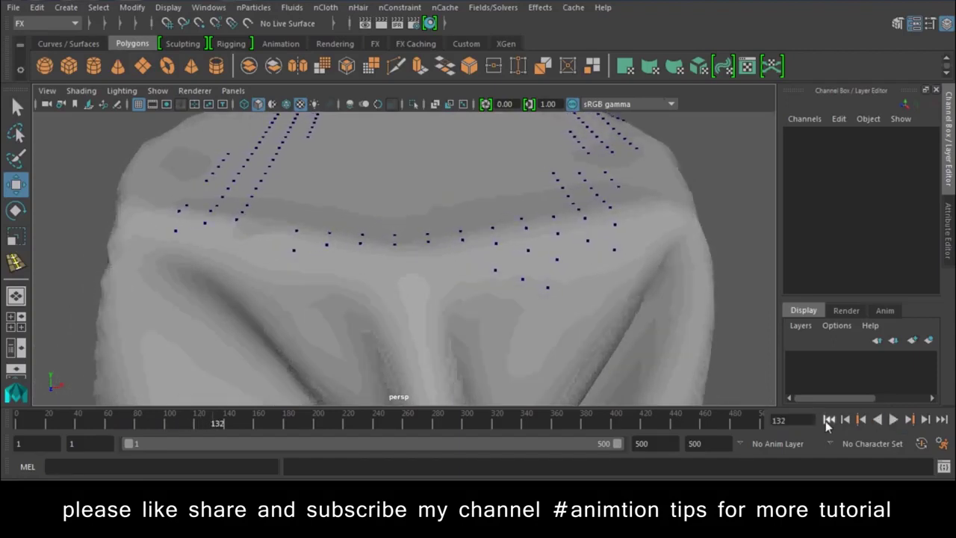
mouse_move(671, 306)
left_mouse_down("alt")
mouse_move(285, 239)
mouse_move(120, 107)
left_mouse_up("alt")
left_click(69, 67)
mouse_move(352, 256)
left_mouse_down("alt")
mouse_move(351, 192)
mouse_move(432, 243)
mouse_move(432, 187)
mouse_move(412, 259)
left_mouse_up("alt")
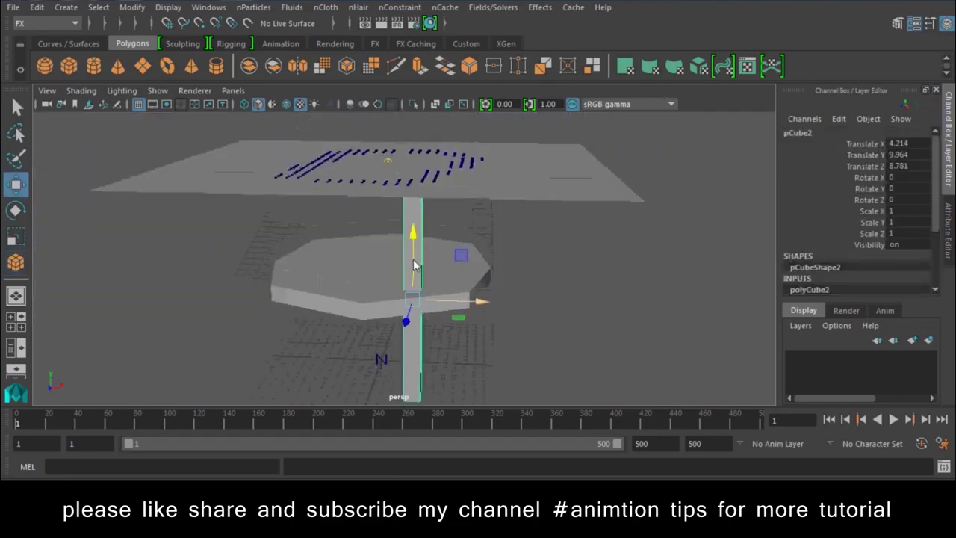
Step: Make the tall box a passive collider and replay the cloth, stopping at frame 50
left_click(325, 8)
left_click(426, 47)
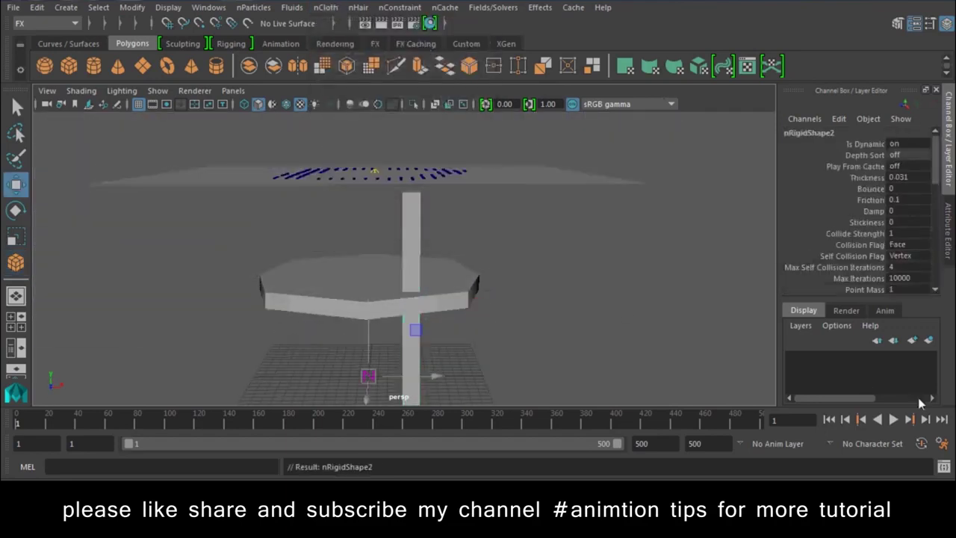
left_click_drag(467, 292, 743, 383, "alt")
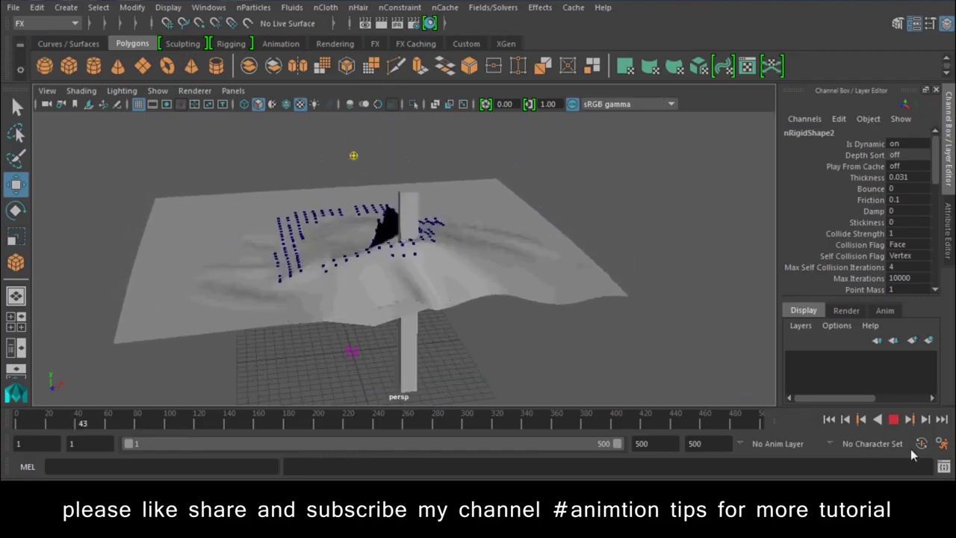
left_click(895, 421)
Step: Clear the selection and zoom in close on the cloth tearing around the pillar
left_click(544, 283)
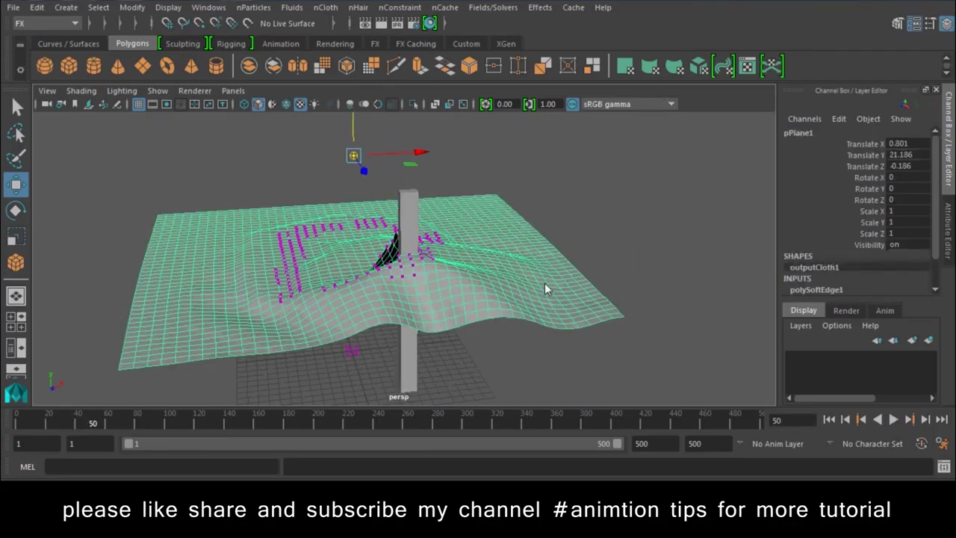
left_click(616, 228)
mouse_move(616, 228)
left_mouse_down("alt")
mouse_move(400, 324)
mouse_move(408, 336)
mouse_move(469, 272)
mouse_move(413, 231)
mouse_move(365, 231)
mouse_move(374, 299)
mouse_move(520, 275)
left_mouse_up("alt")
scroll(400, 271, "down", 5)
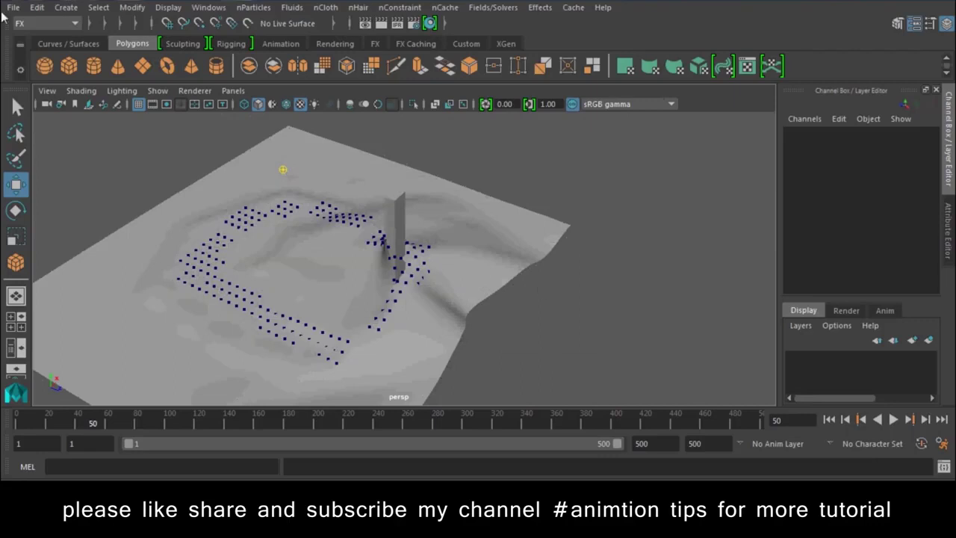
Step: Start a new empty scene, discarding changes to the current one
left_click(11, 8)
left_click(39, 30)
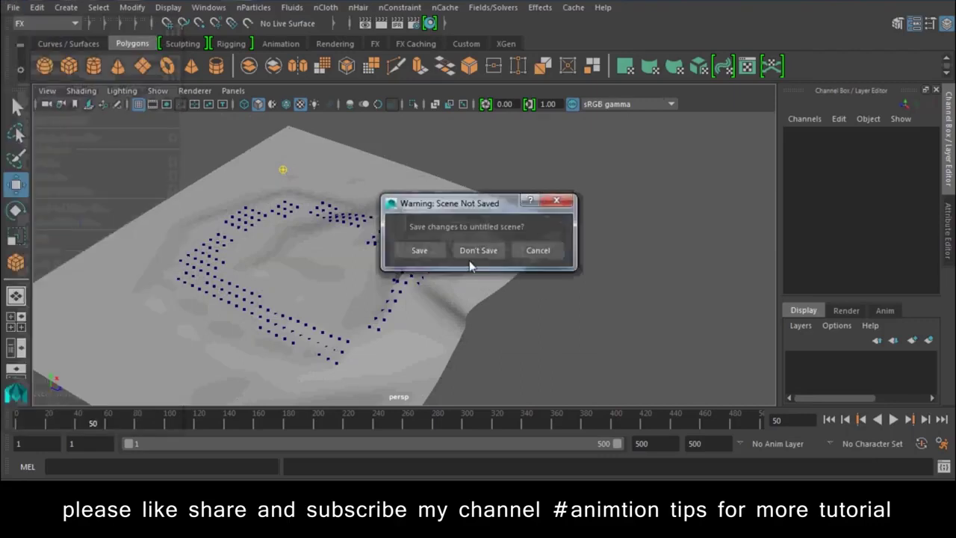
left_click(475, 250)
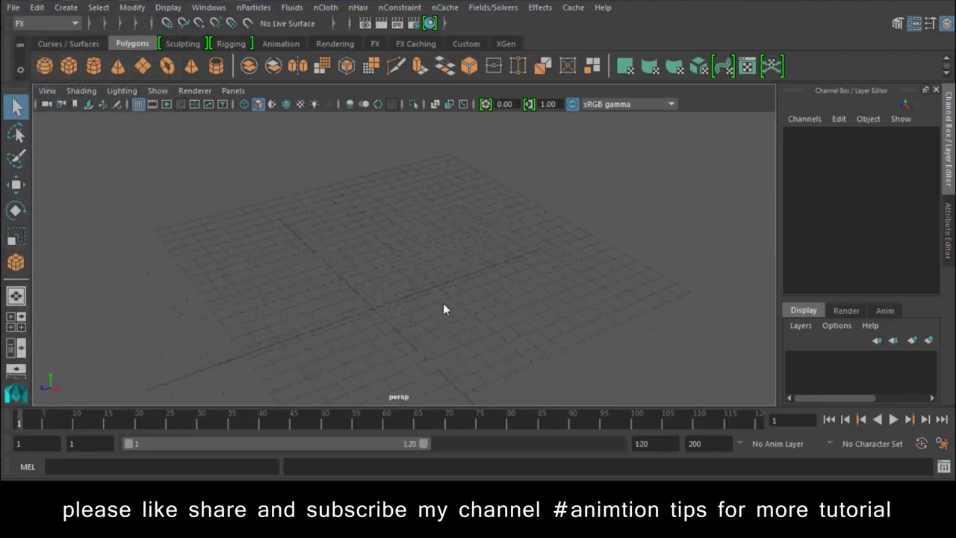
Step: Create a polygon sphere and raise it to Translate Y 5.127
scroll(367, 298, "up", 3)
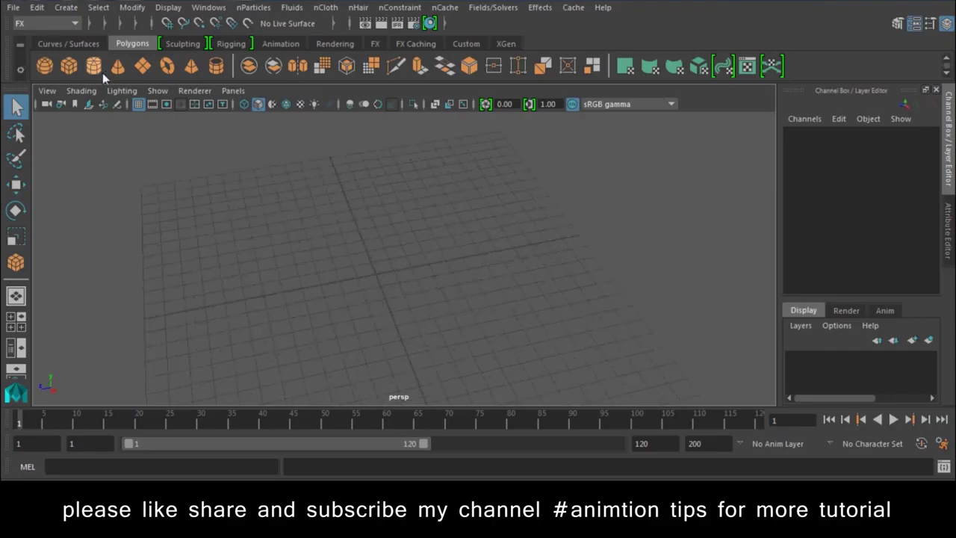
left_click(45, 66)
mouse_move(382, 281)
left_mouse_down()
mouse_move(370, 218)
mouse_move(378, 137)
left_mouse_up()
key("w")
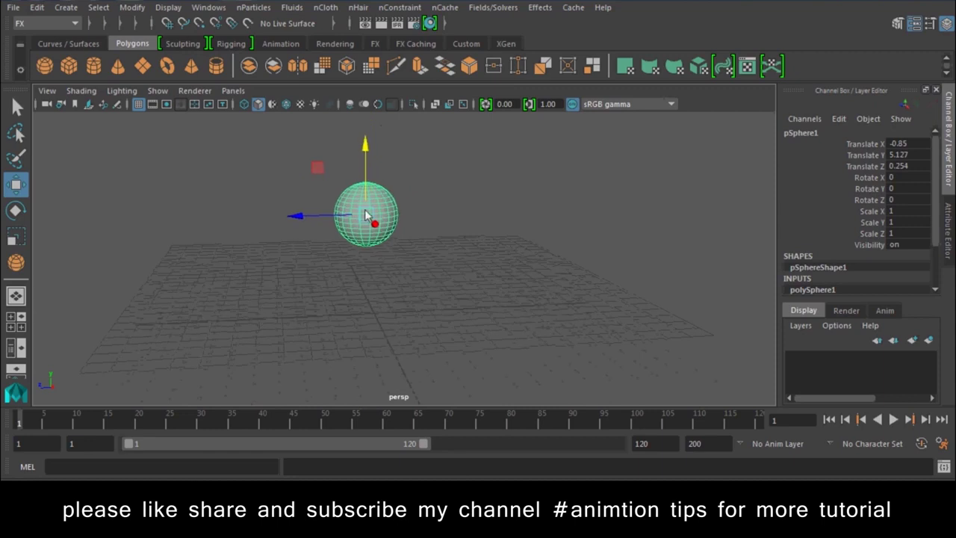
Step: Convert the sphere to nCloth, test-play its fall, and rewind to frame 1
left_click(325, 7)
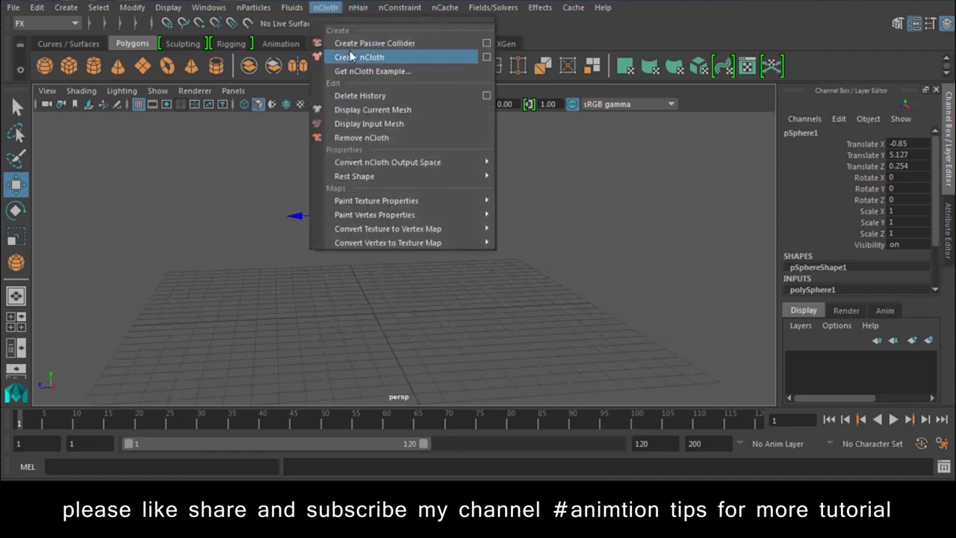
left_click(351, 57)
left_click(895, 420)
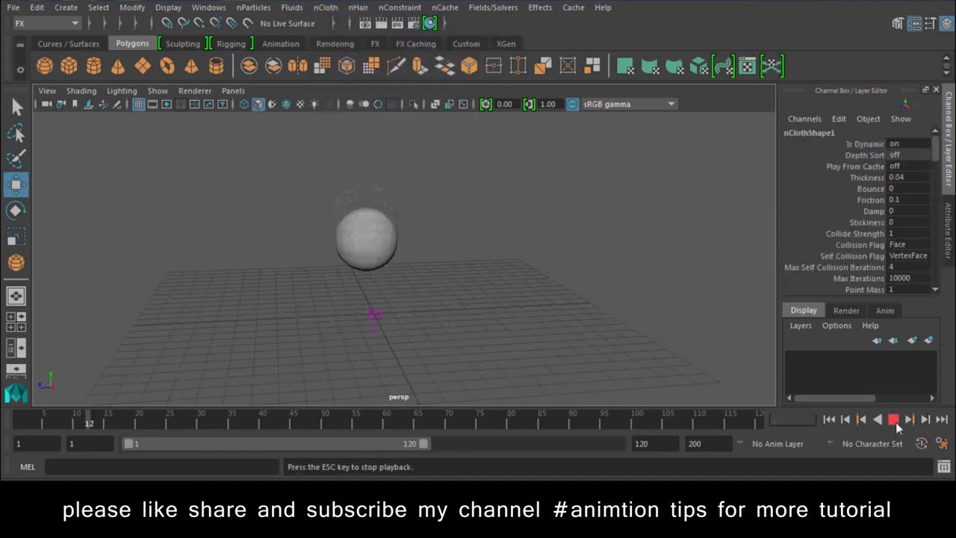
left_click(894, 420)
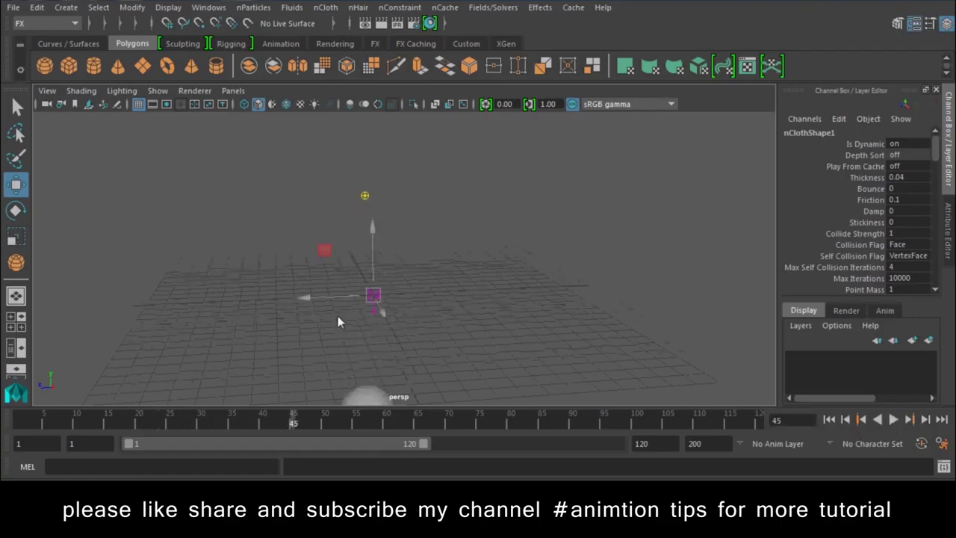
left_click_drag(337, 316, 351, 179, "alt")
left_click(829, 419)
mouse_move(467, 236)
left_mouse_down("alt")
mouse_move(377, 129)
mouse_move(414, 221)
left_mouse_up("alt")
Step: Select the vertices at the very top of the cloth sphere
right_click(416, 152)
right_click_drag(351, 157, 328, 150)
left_click_drag(419, 224, 473, 266, "alt")
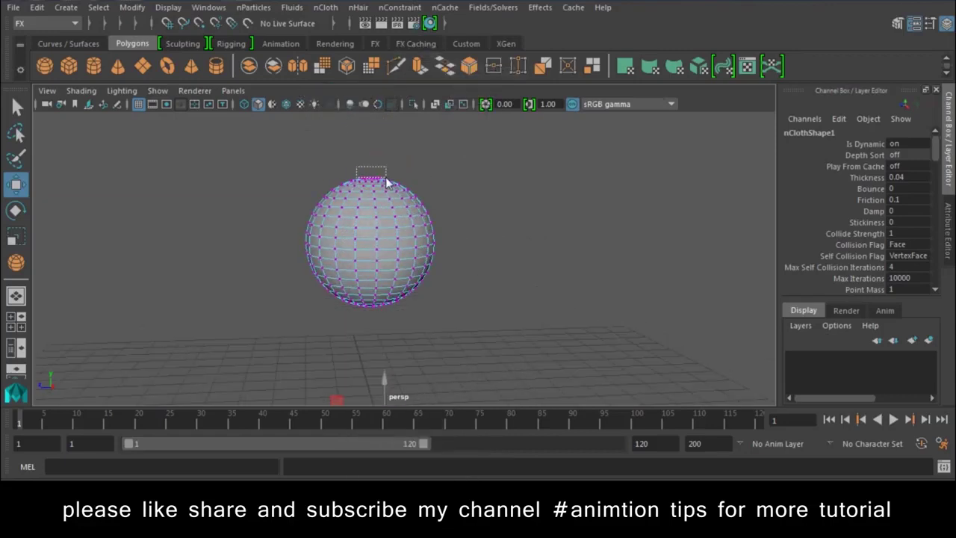
left_click_drag(357, 167, 386, 183)
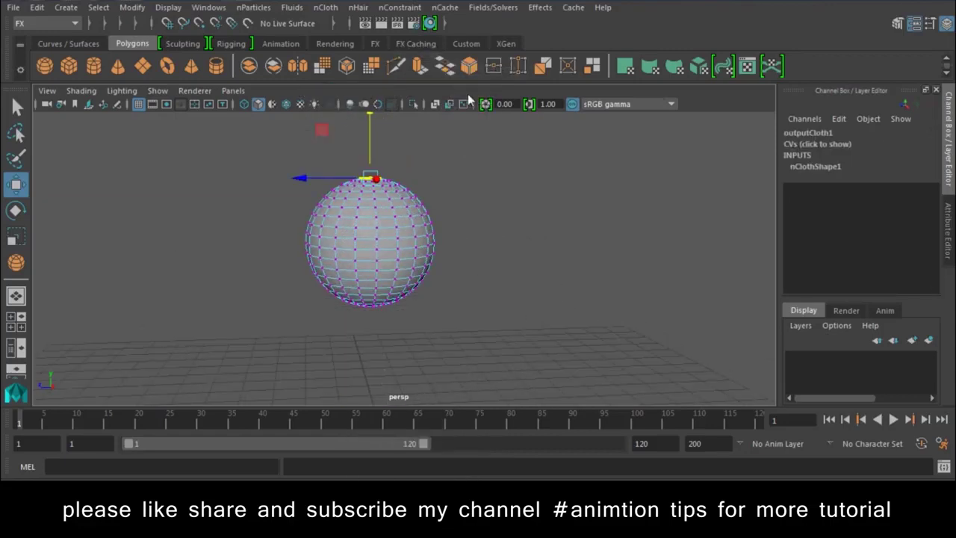
left_click(400, 8)
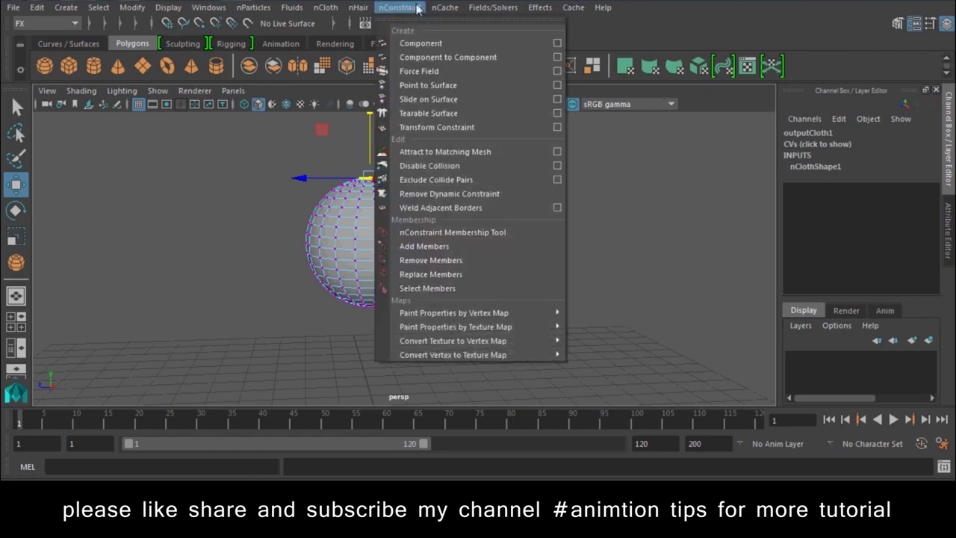
Step: Pin the top vertices with a Transform Constraint and play to watch the sphere hang and sag
left_click(427, 126)
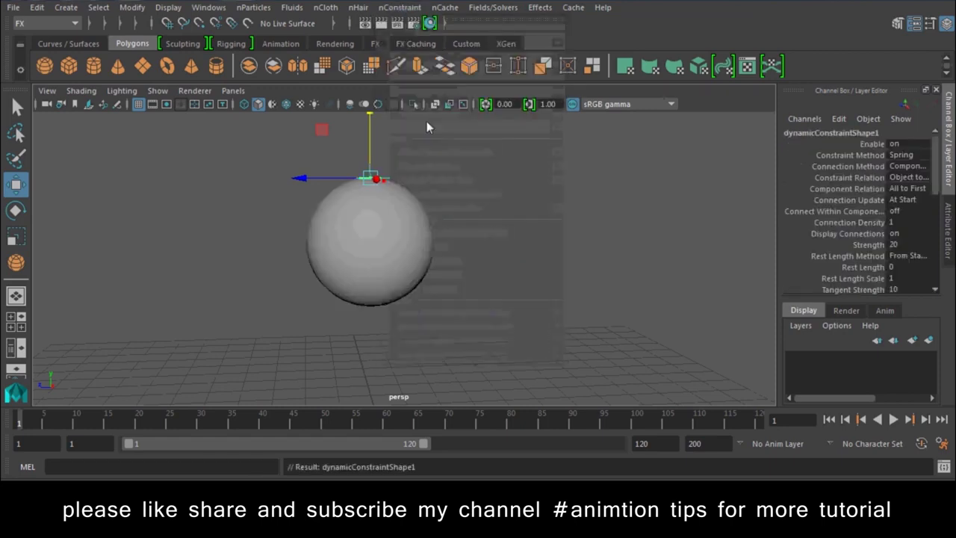
left_click(697, 213)
left_click(893, 421)
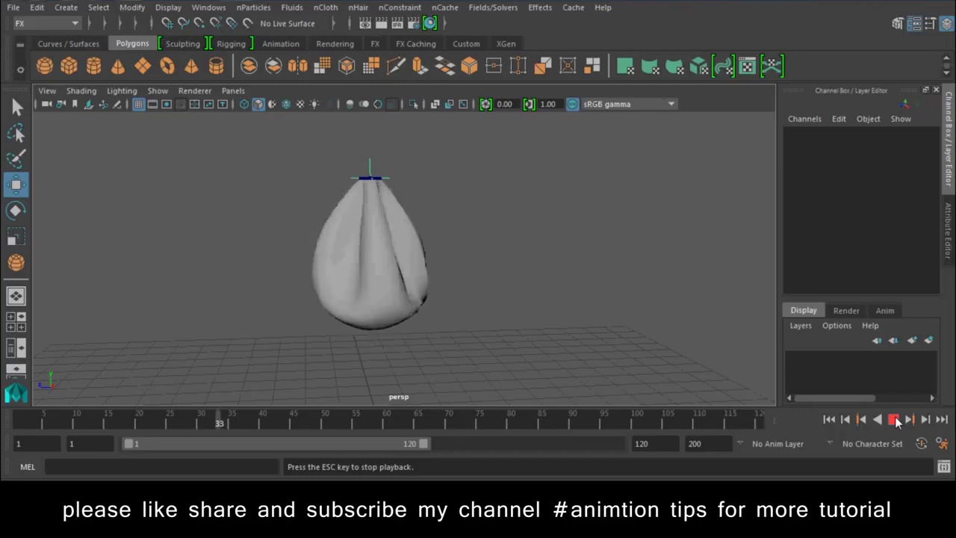
left_click(895, 420)
left_click_drag(426, 333, 435, 301, "alt")
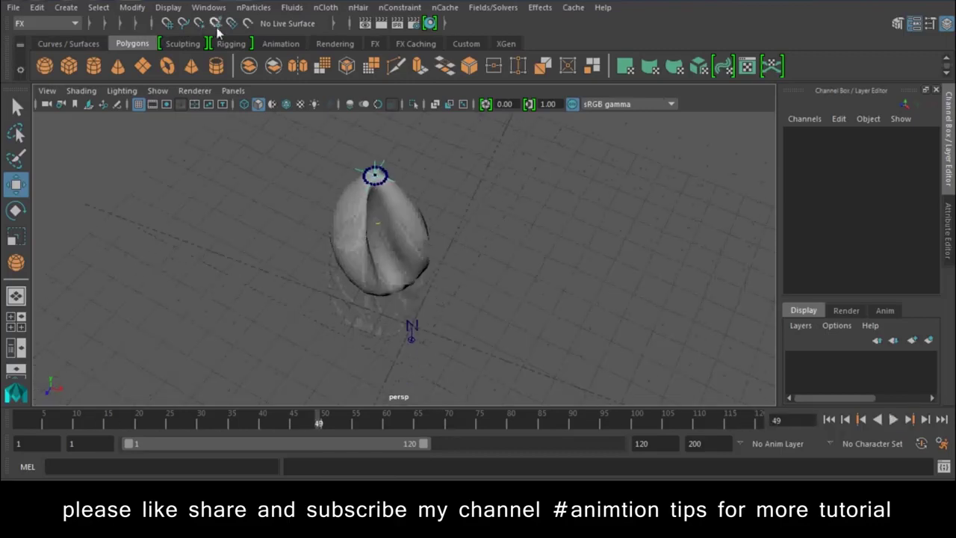
left_click(253, 8)
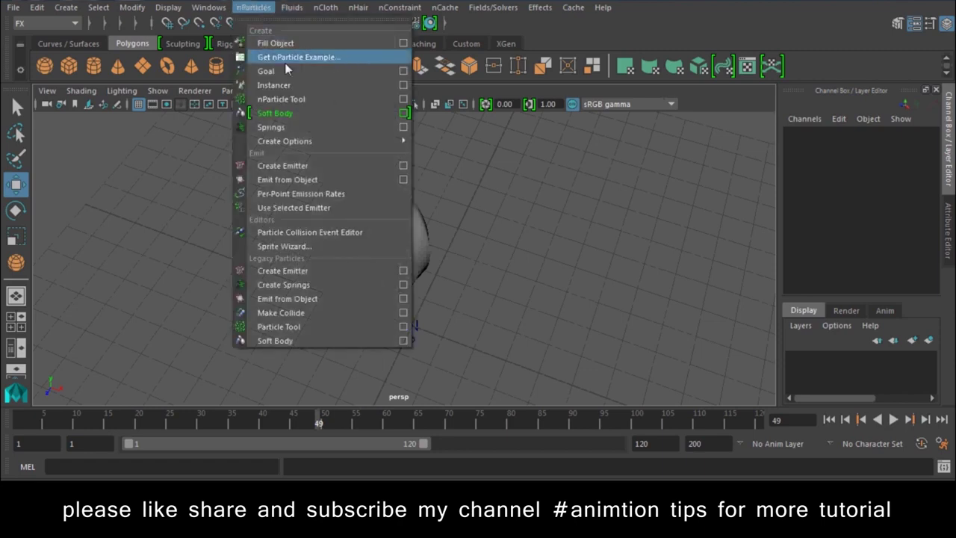
mouse_move(328, 141)
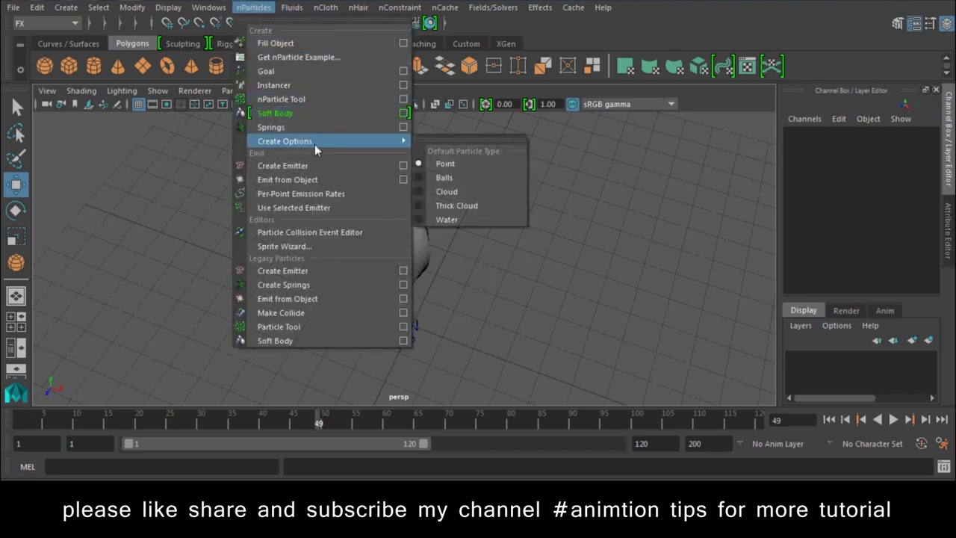
mouse_move(285, 141)
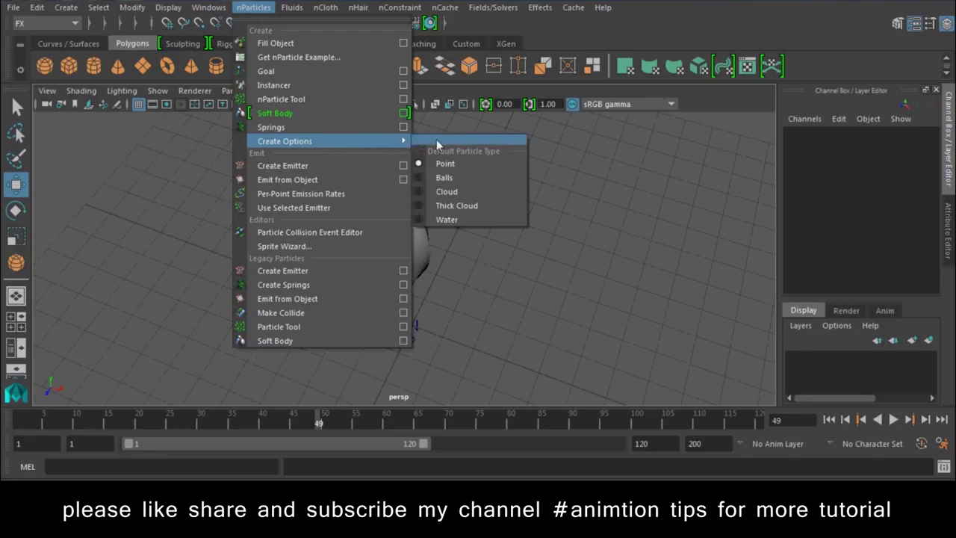
Step: Set the nParticle type to Balls and create an emitter inside the sphere
left_click(445, 178)
left_click(254, 7)
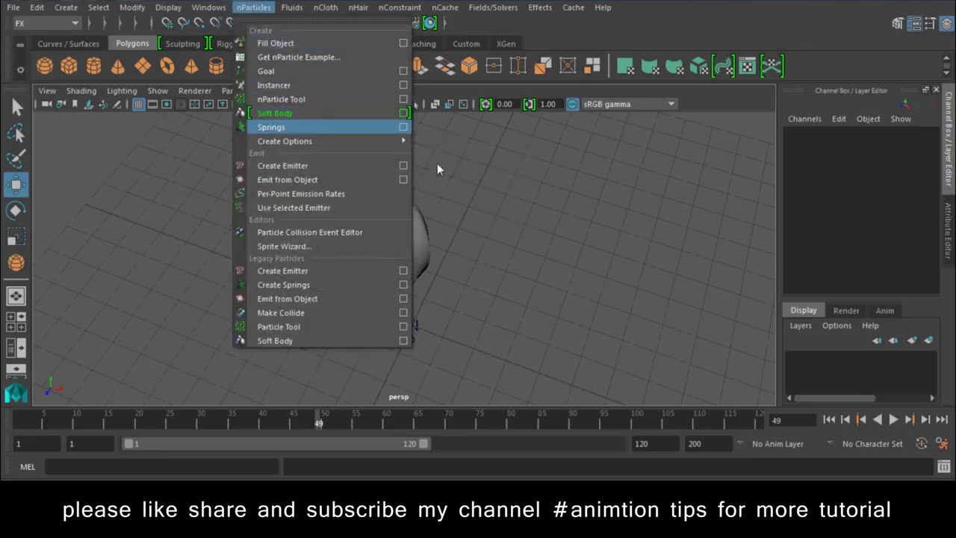
left_click(314, 163)
Step: Play the simulation in wireframe to watch the particles inflate the cloth
mouse_move(489, 328)
left_mouse_down("alt")
mouse_move(400, 285)
mouse_move(407, 343)
left_mouse_up("alt")
mouse_move(398, 152)
left_mouse_down("alt")
mouse_move(512, 241)
mouse_move(426, 240)
left_mouse_up("alt")
left_click_drag(408, 201, 410, 203)
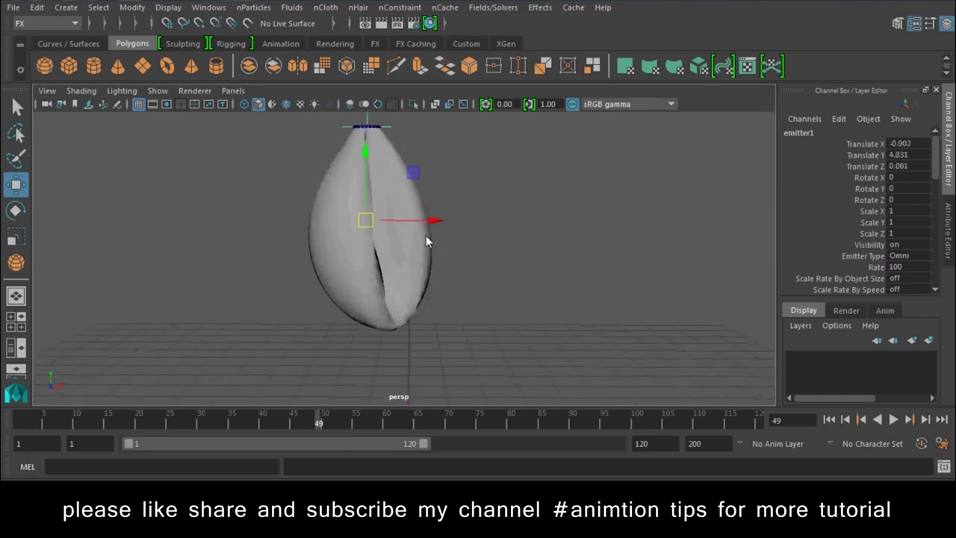
key("4")
left_click(893, 419)
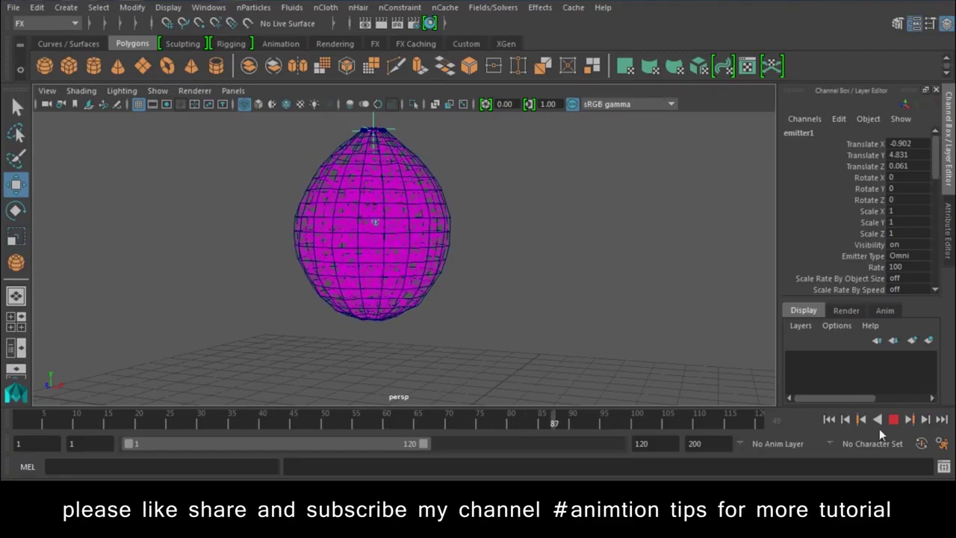
key("6")
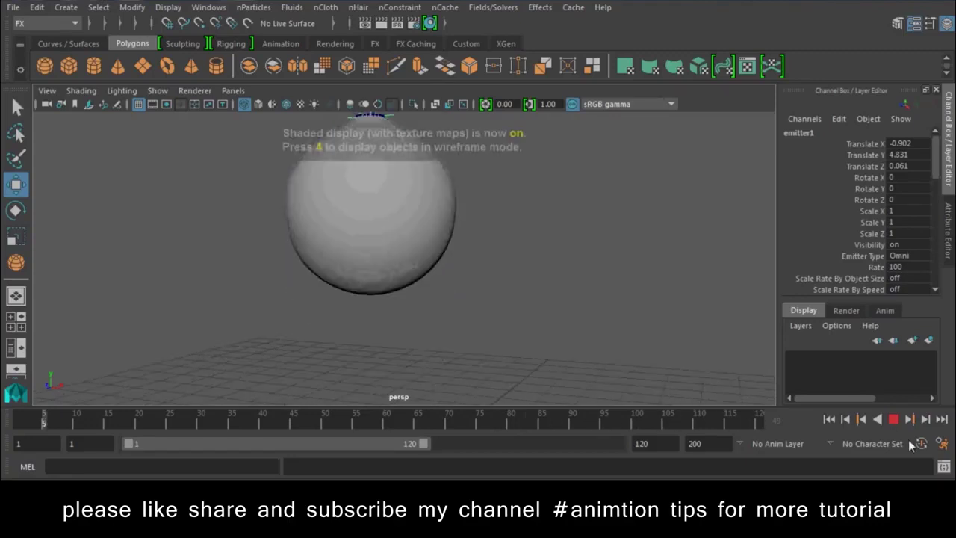
Step: Set the playback end frame to 600
double_click(657, 444)
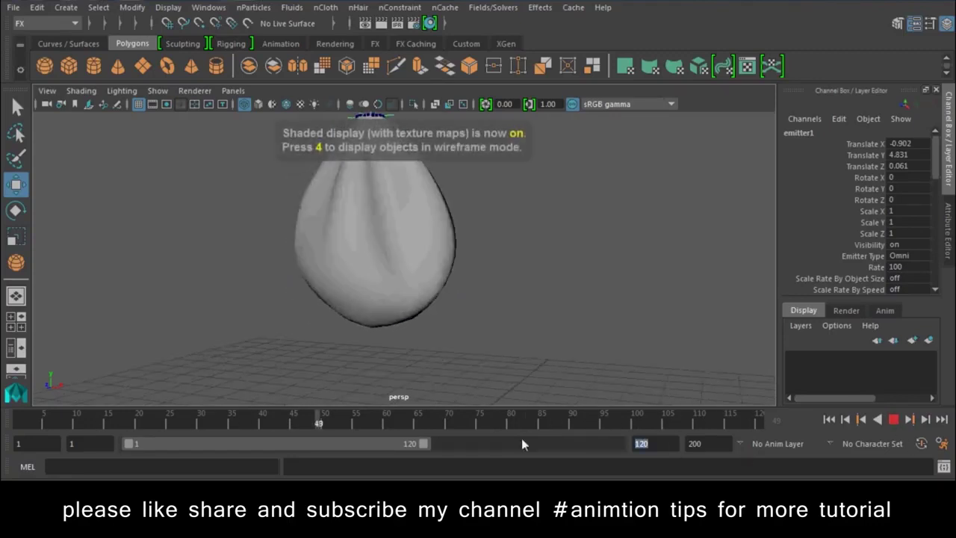
type("600")
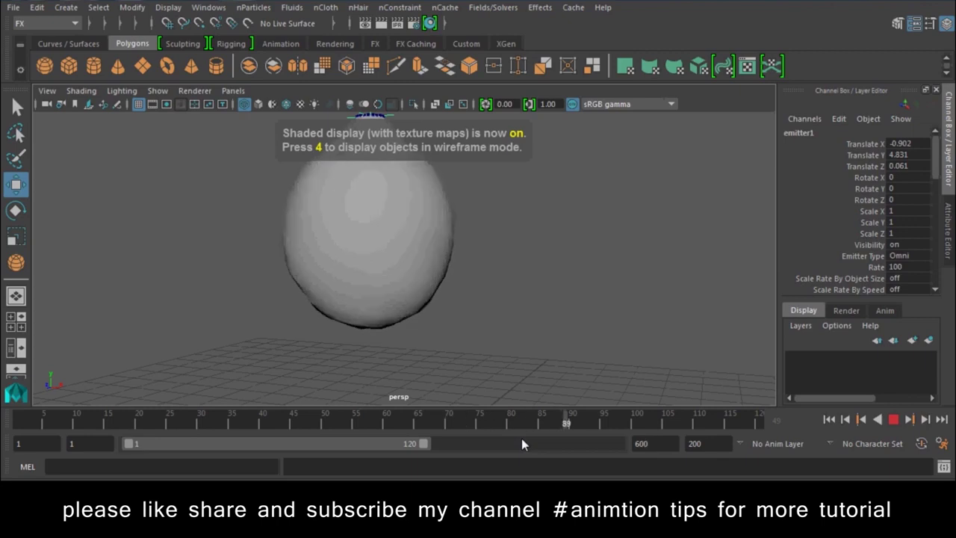
key("Return")
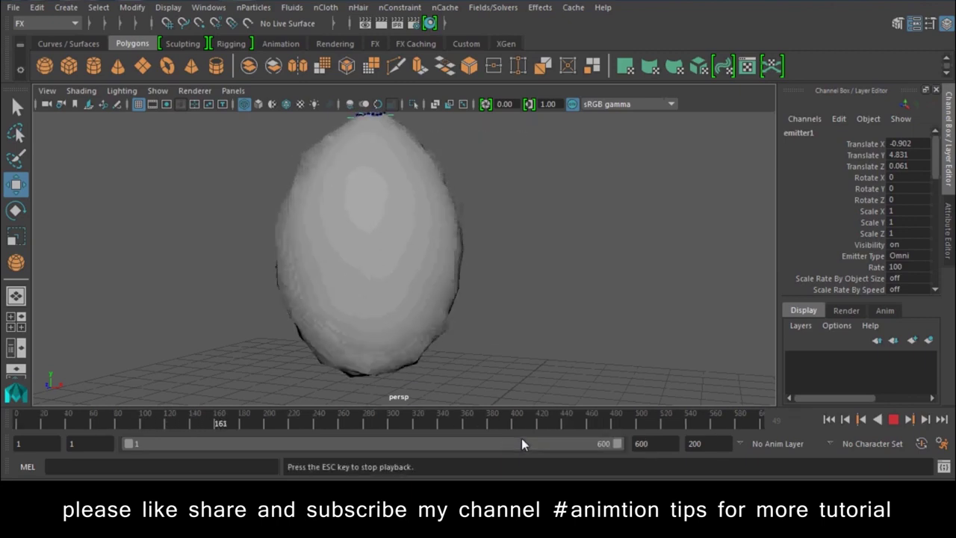
Step: Stop the simulation at frame 184 and select vertices on the cloth sphere's right side
left_click(896, 421)
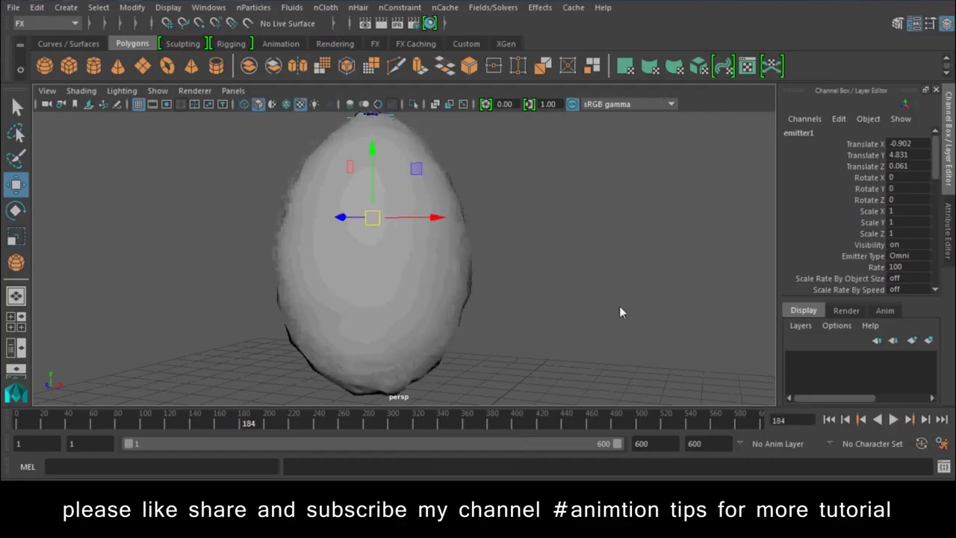
left_click(463, 249)
right_click_drag(448, 108, 374, 111)
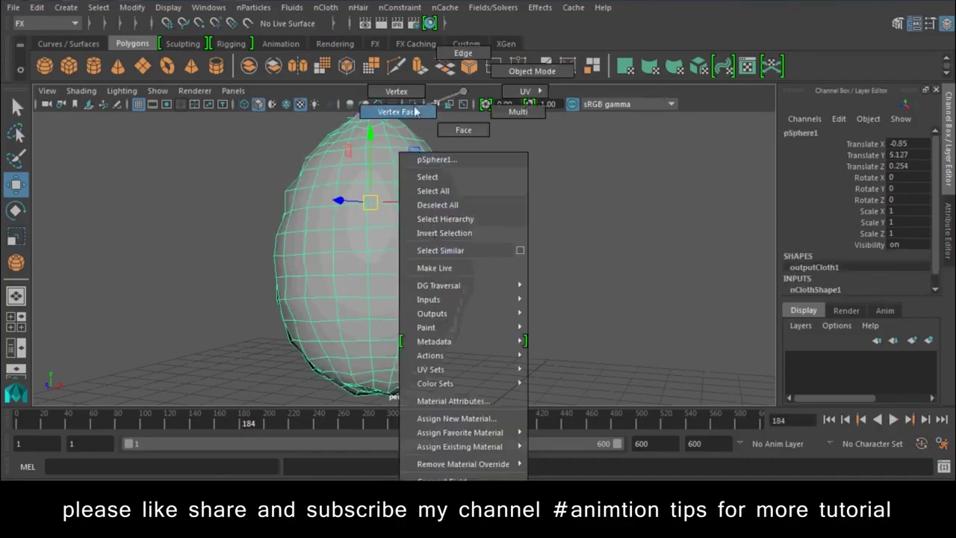
left_click_drag(457, 274, 481, 283)
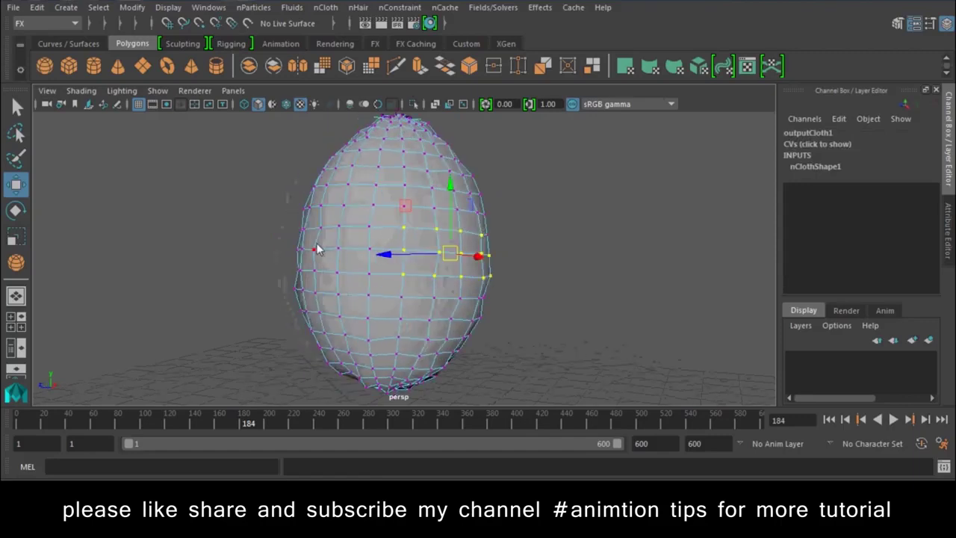
Step: Undo an accidental vertex move and view the sphere from below
left_click_drag(355, 226, 317, 318)
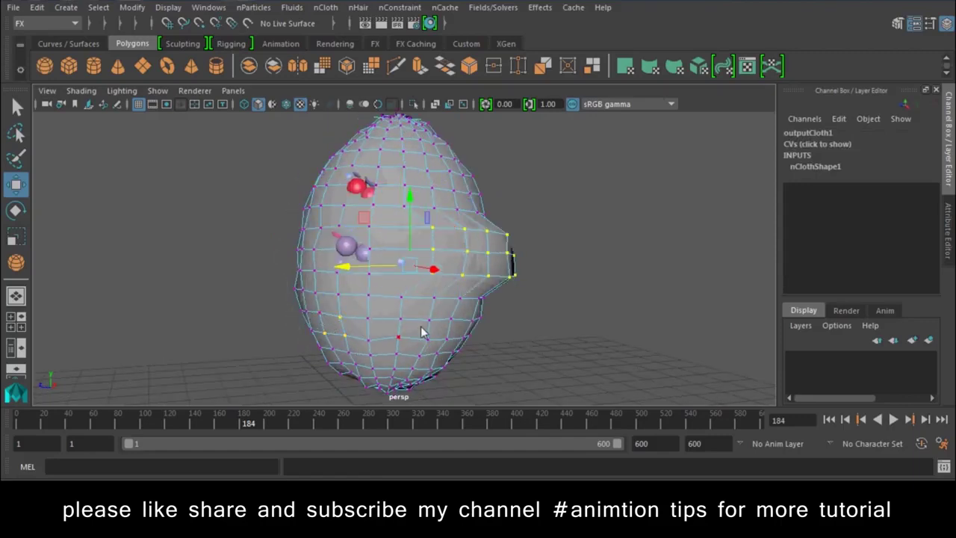
key("ctrl+z")
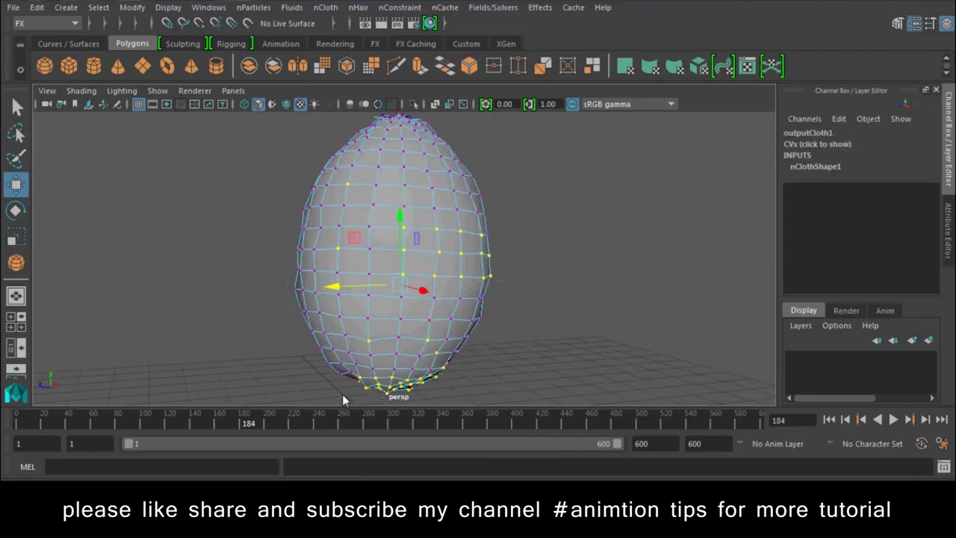
mouse_move(280, 305)
left_mouse_down("alt")
mouse_move(375, 251)
mouse_move(461, 231)
left_mouse_up("alt")
left_click(399, 8)
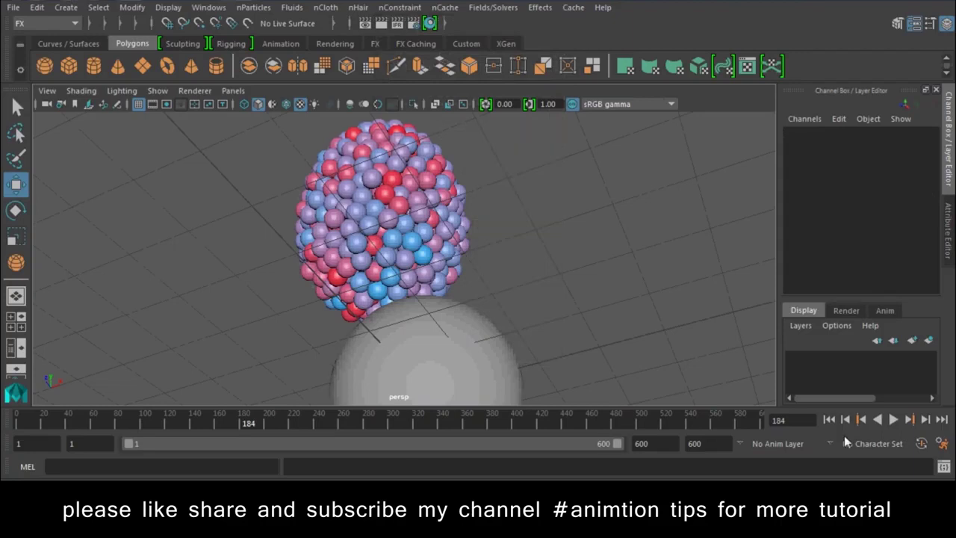
Step: Play the simulation from the start to frame 163 and orbit to view balls spilling from the torn bottom
left_click(829, 420)
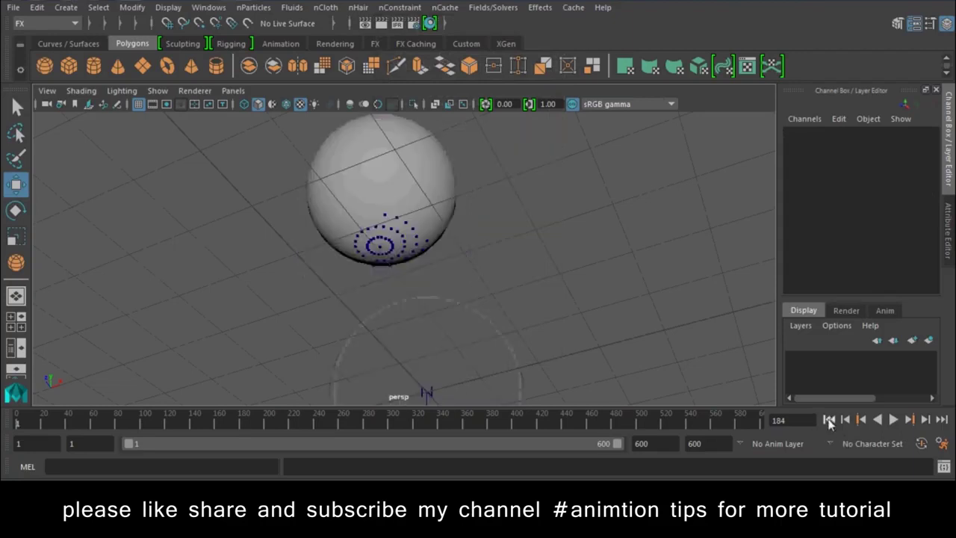
left_click(893, 419)
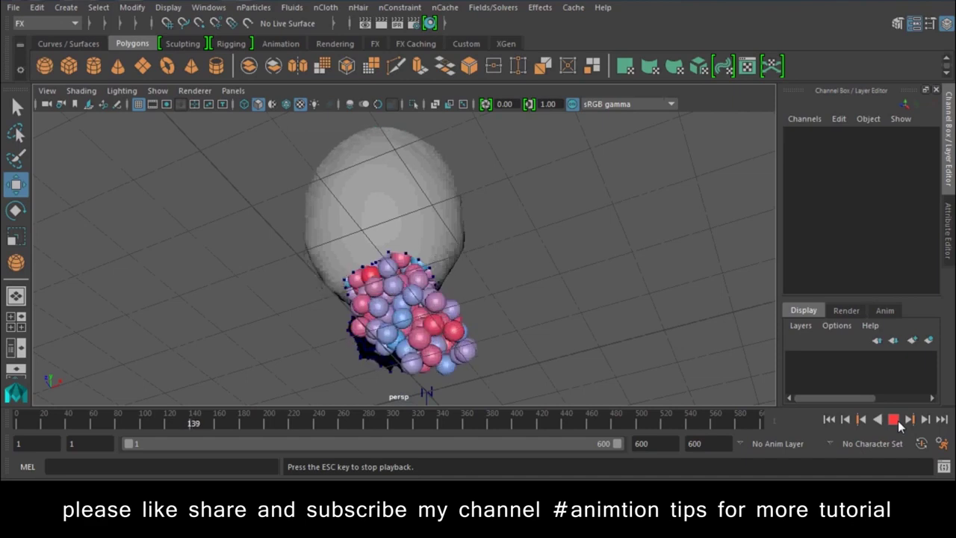
left_click(897, 421)
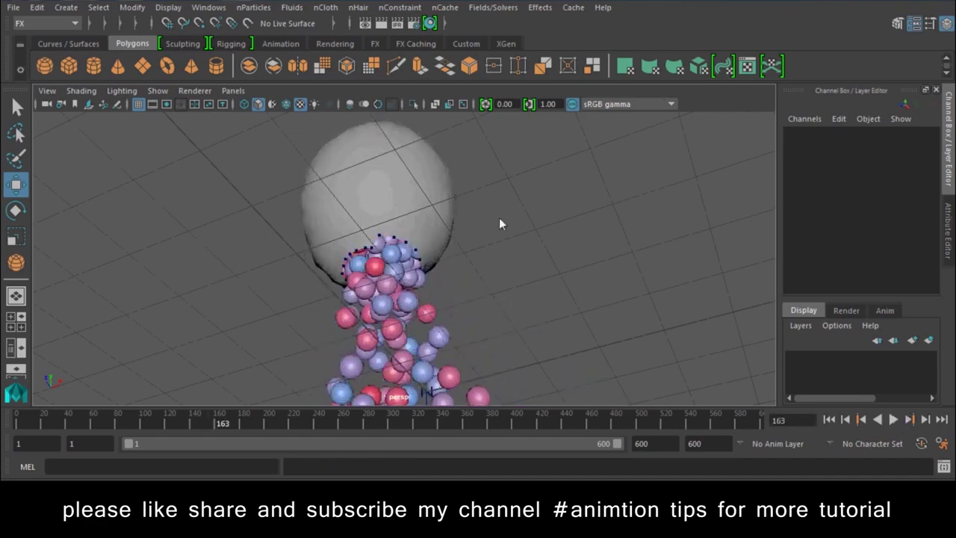
mouse_move(498, 279)
left_mouse_down("alt")
mouse_move(593, 260)
mouse_move(707, 331)
mouse_move(563, 250)
mouse_move(595, 344)
mouse_move(257, 352)
mouse_move(277, 348)
mouse_move(274, 331)
mouse_move(379, 313)
mouse_move(374, 321)
left_mouse_up("alt")
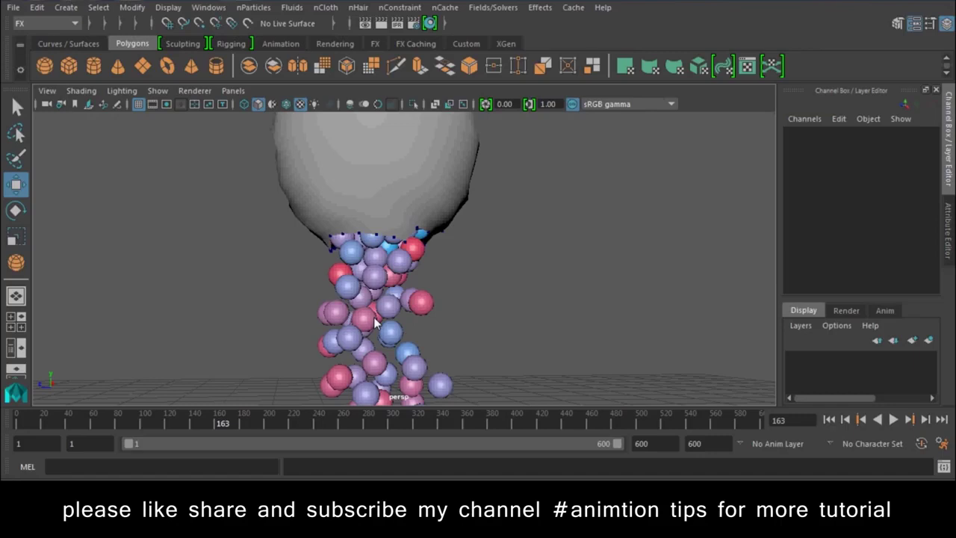